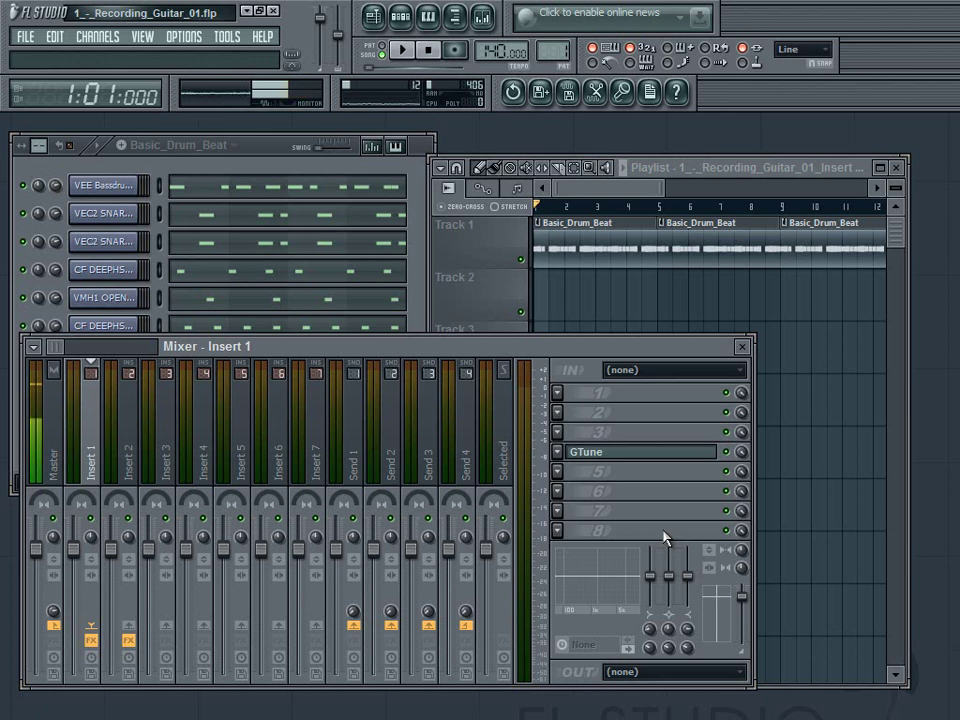
# Step: Raise the channel rack and playlist above the mixer and play the drum beat once
pyautogui.click(266, 163)
pyautogui.click(722, 263)
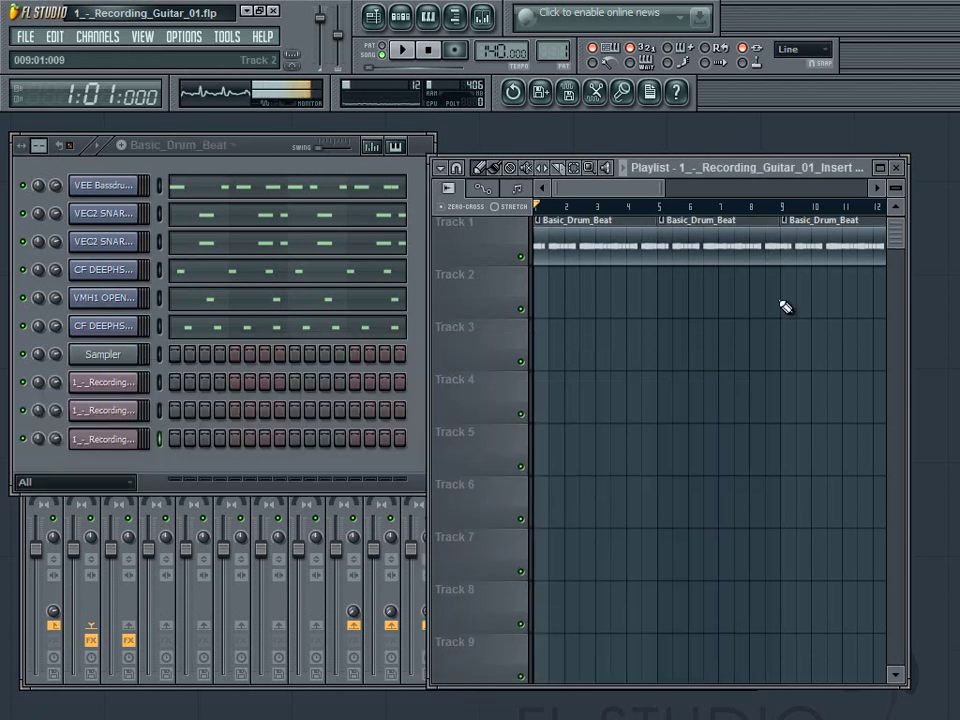
pyautogui.hscroll(5, 634, 352)
pyautogui.hscroll(-5, 634, 352)
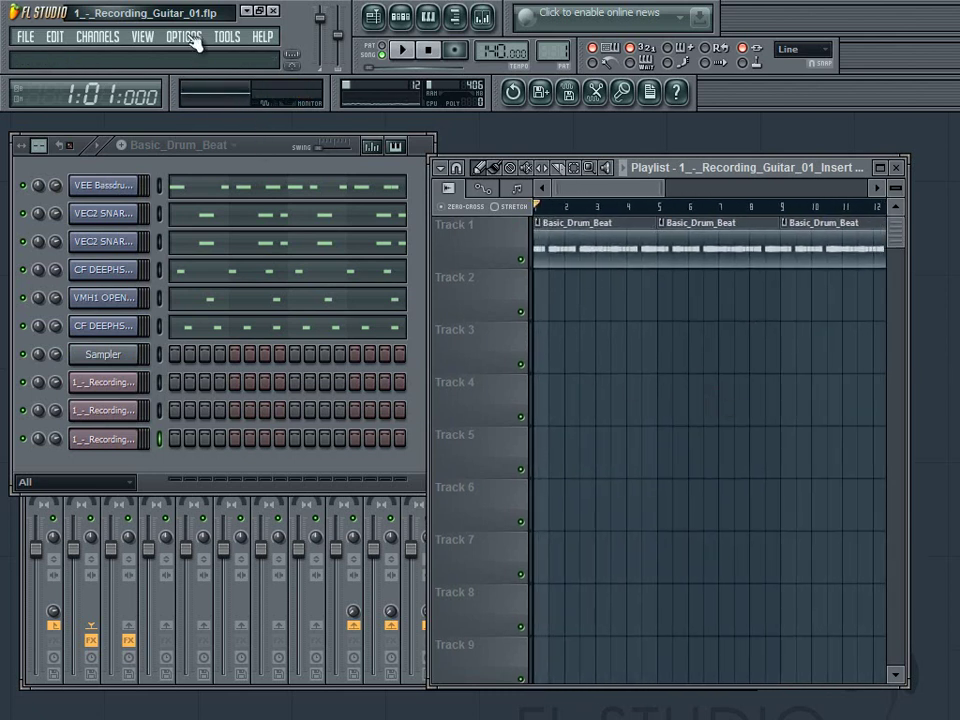
pyautogui.click(414, 64)
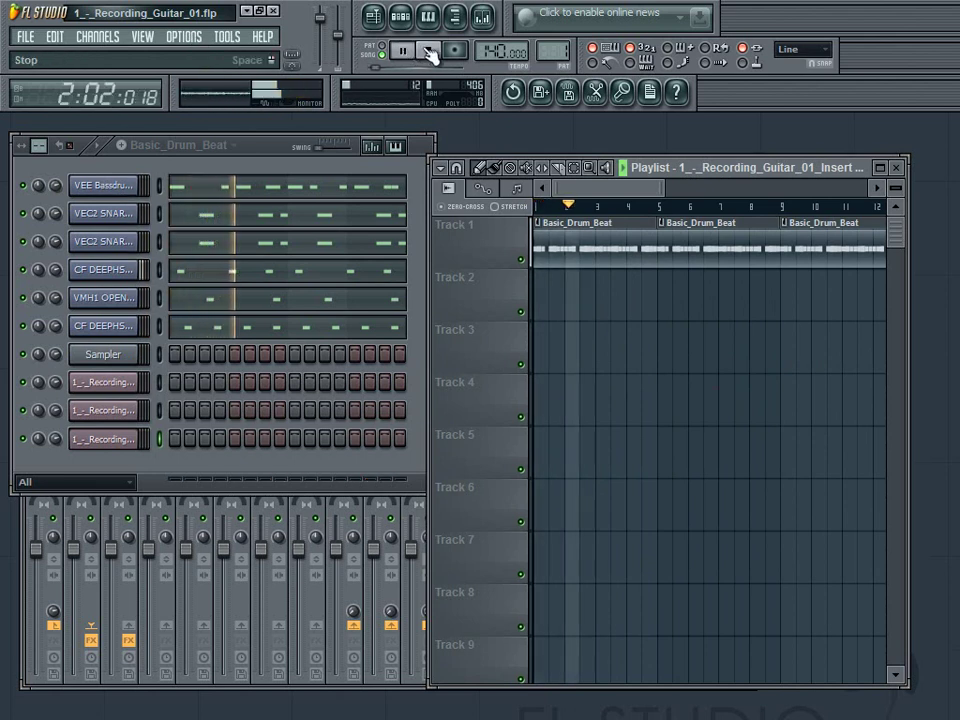
pyautogui.click(429, 50)
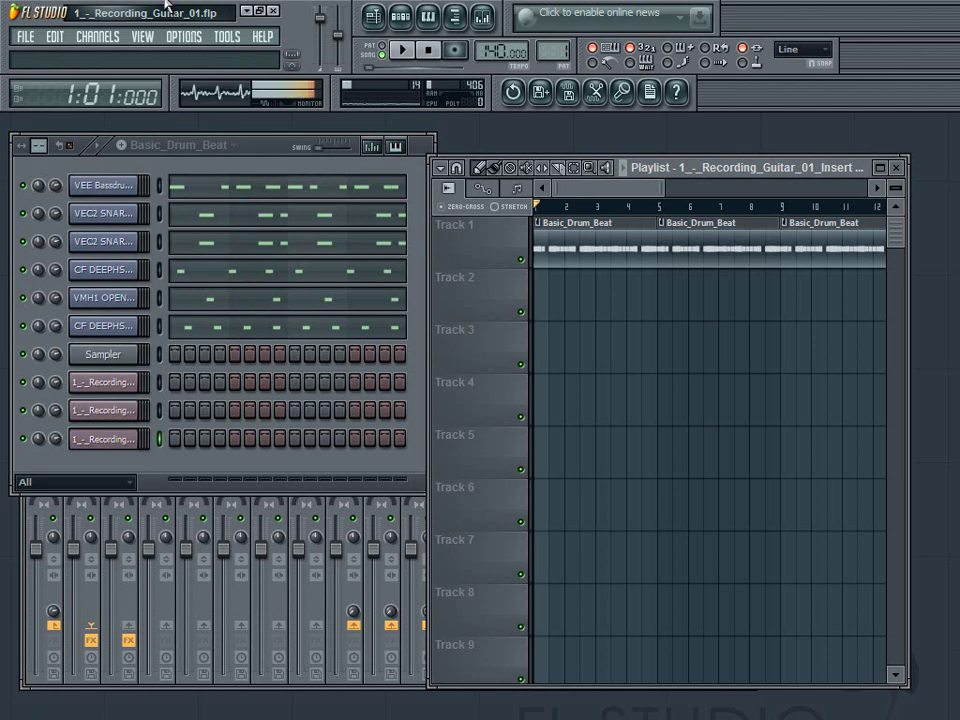
# Step: Set the audio device to ASIO4ALL v2 in Audio settings and show the ASIO4ALL panel
pyautogui.click(192, 39)
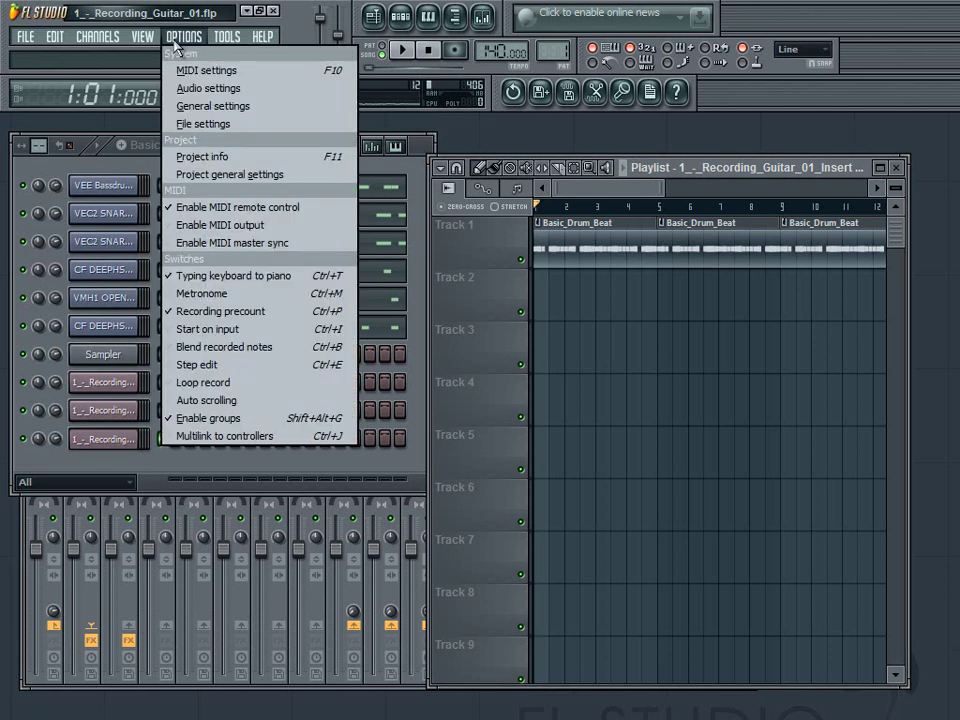
pyautogui.click(214, 95)
pyautogui.click(374, 146)
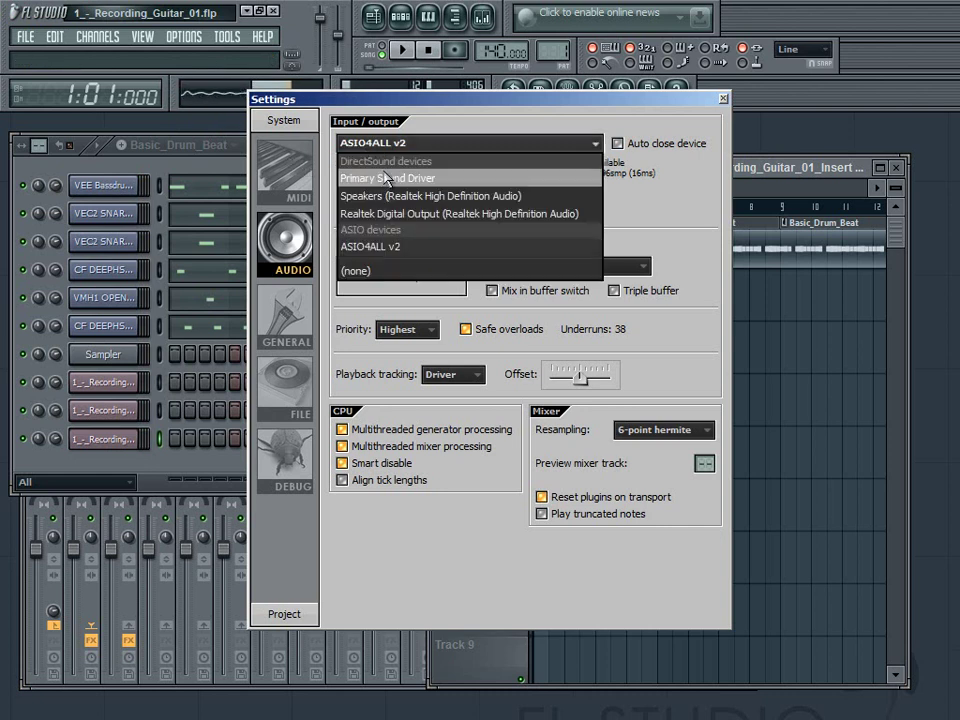
pyautogui.click(428, 248)
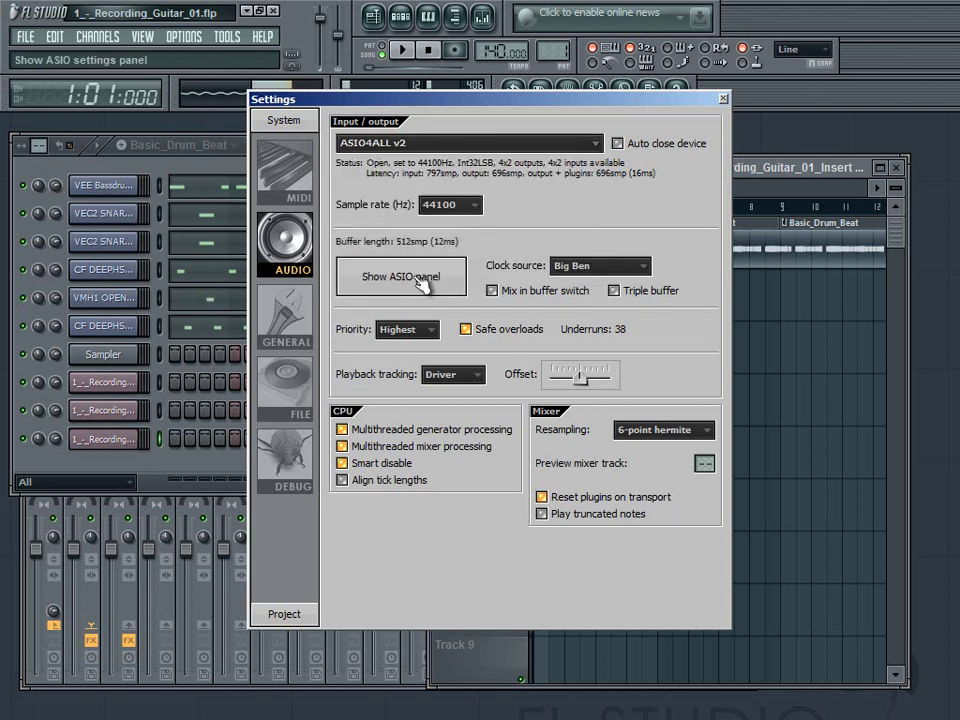
pyautogui.click(420, 280)
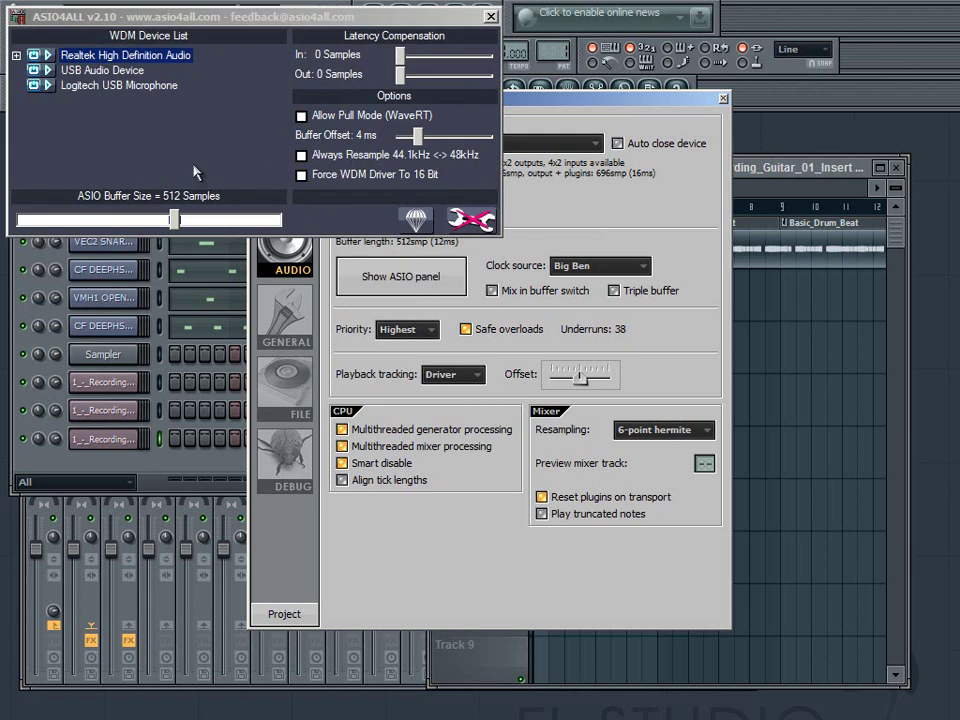
# Step: Expand Realtek High Definition Audio in ASIO4ALL's advanced view to list its inputs and outputs
pyautogui.click(16, 56)
pyautogui.click(16, 56)
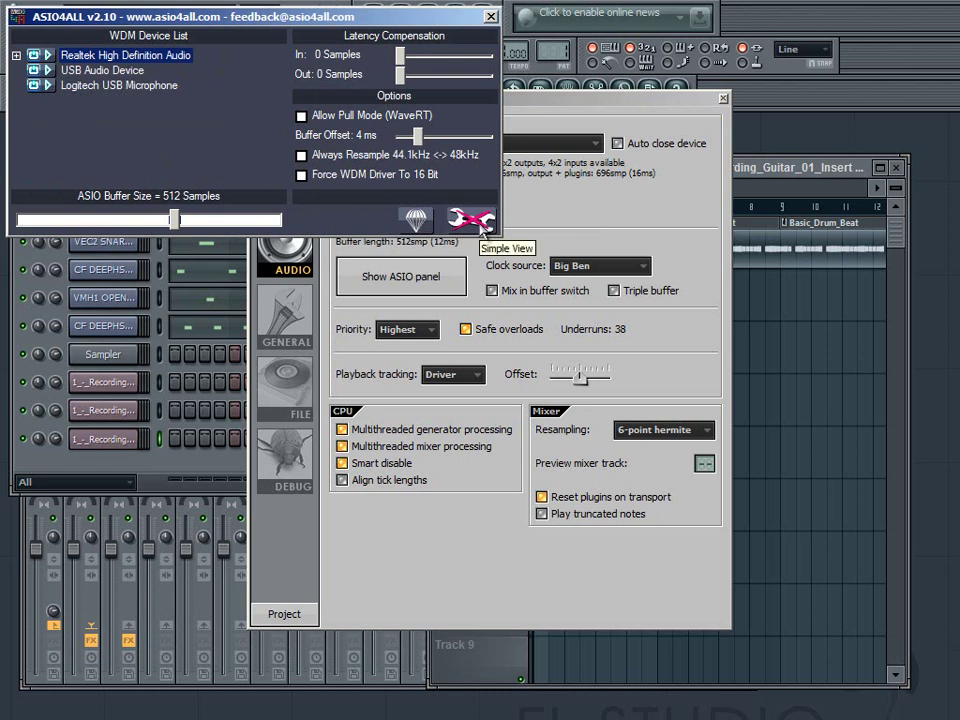
pyautogui.click(484, 227)
pyautogui.click(480, 226)
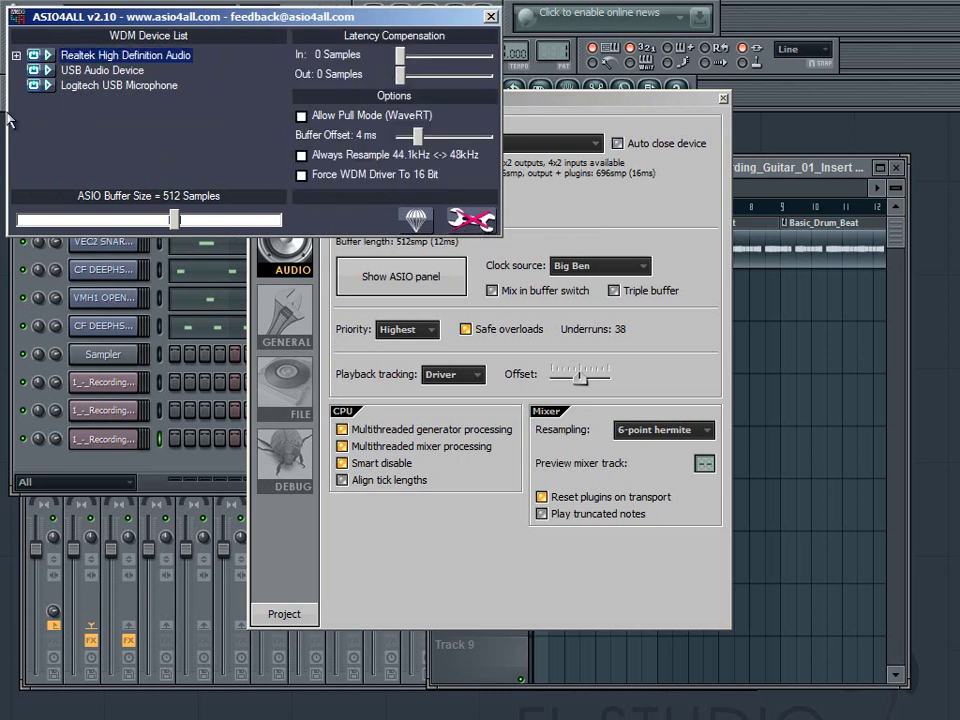
pyautogui.click(16, 56)
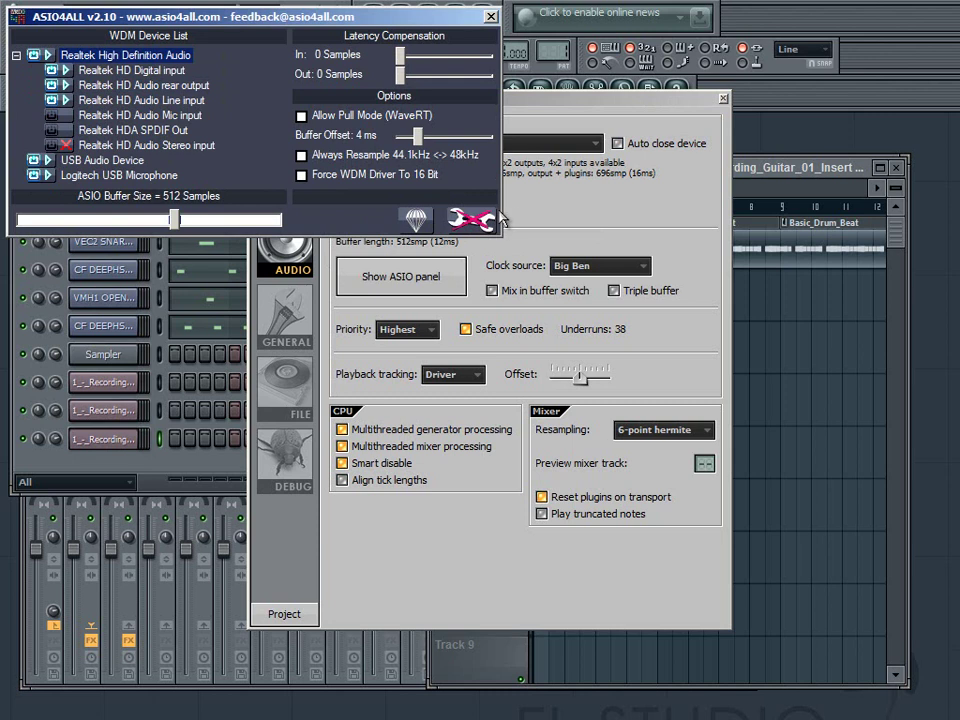
pyautogui.moveTo(76, 113)
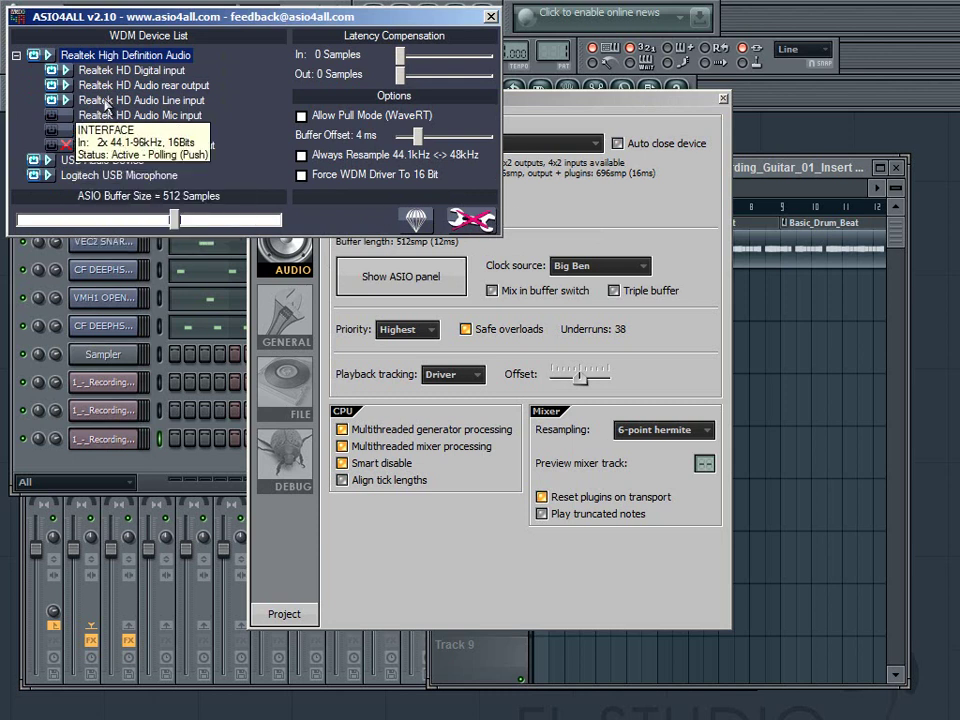
pyautogui.moveTo(102, 129)
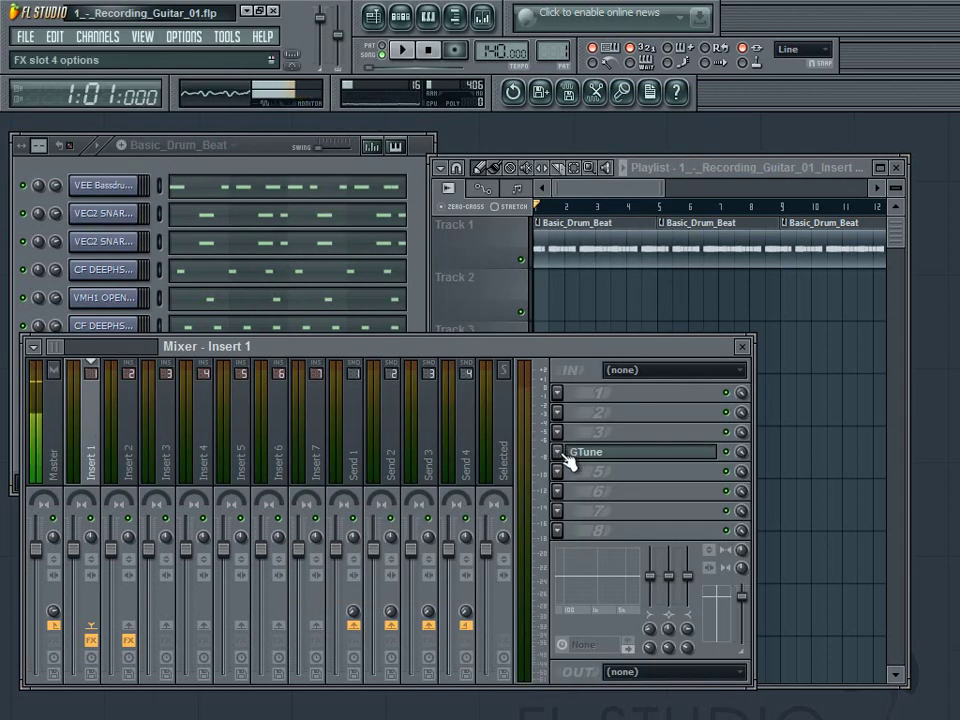
# Step: Close the GTune tuner and set Insert 1's input to HD Audio Line input 1
pyautogui.click(570, 458)
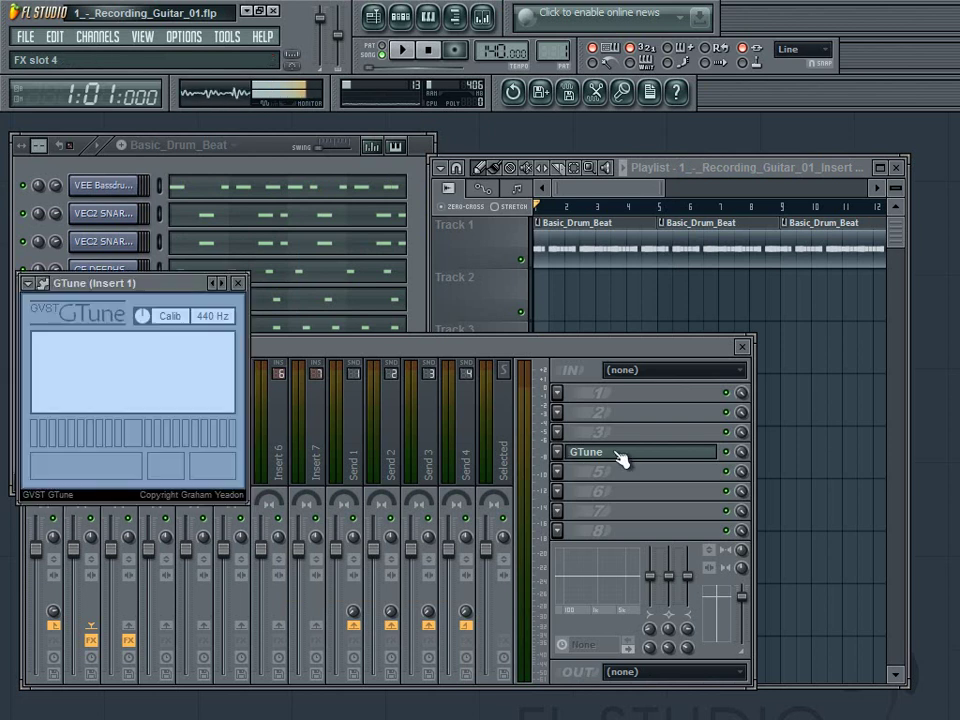
pyautogui.click(242, 288)
pyautogui.click(242, 288)
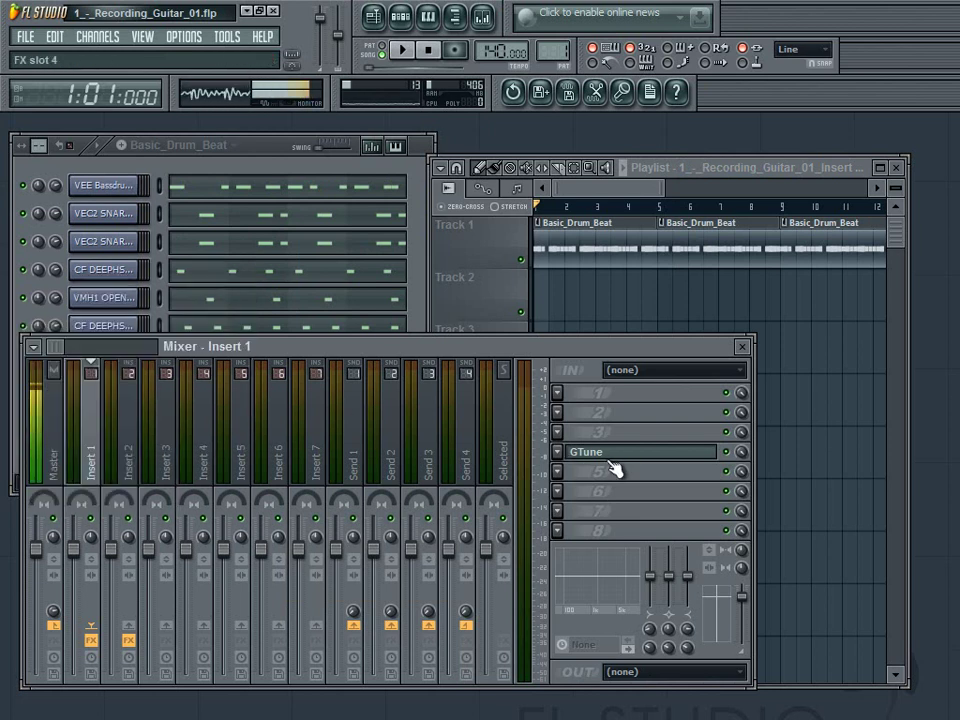
pyautogui.click(643, 376)
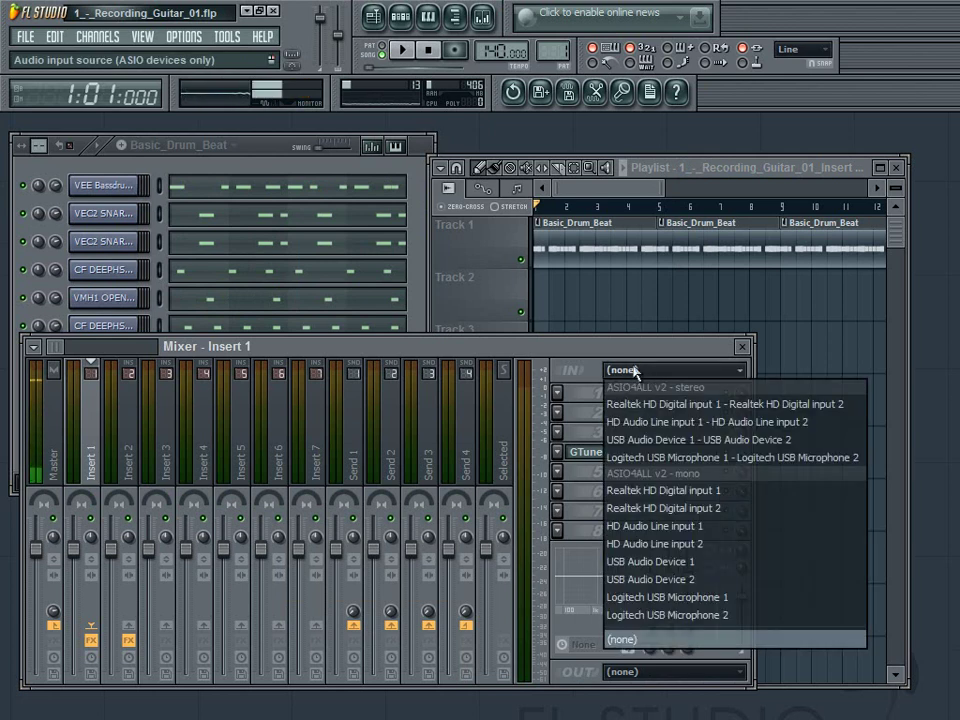
pyautogui.click(700, 527)
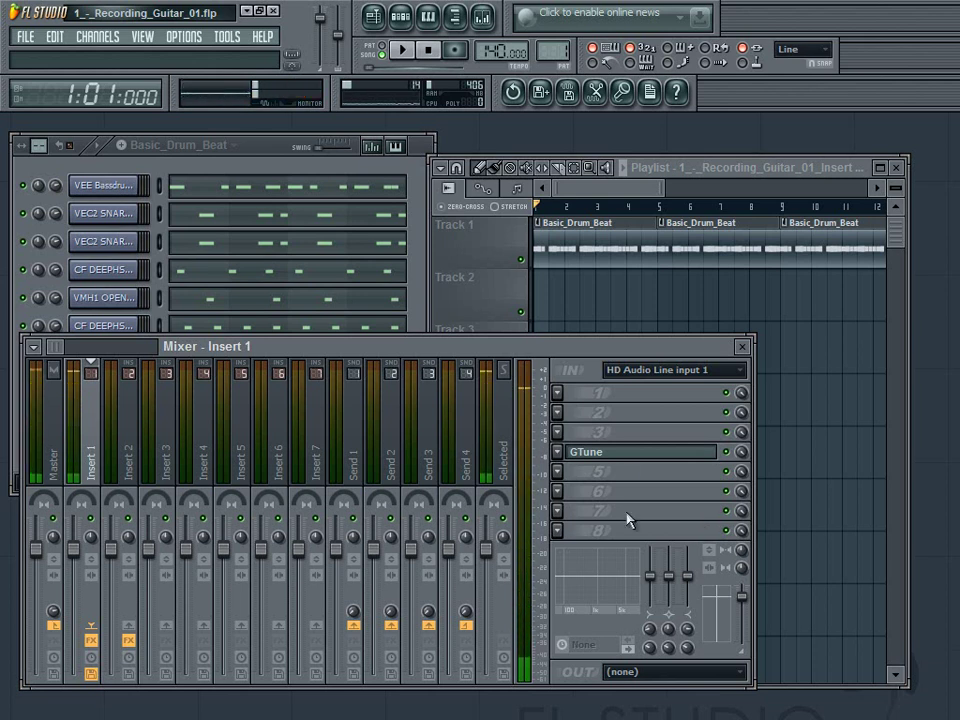
pyautogui.click(630, 455)
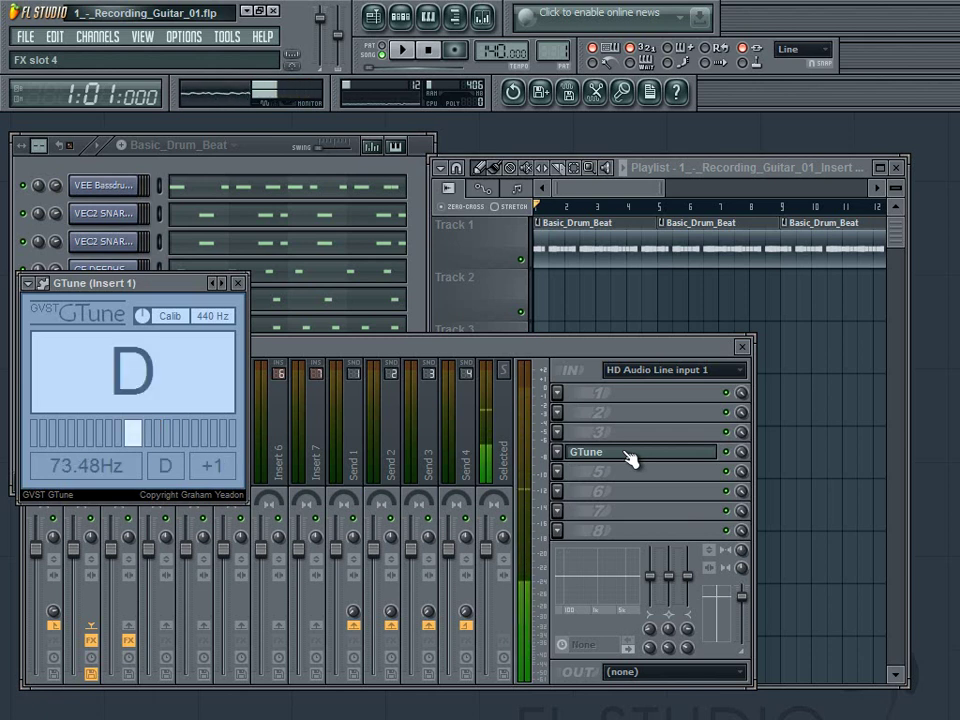
pyautogui.click(238, 283)
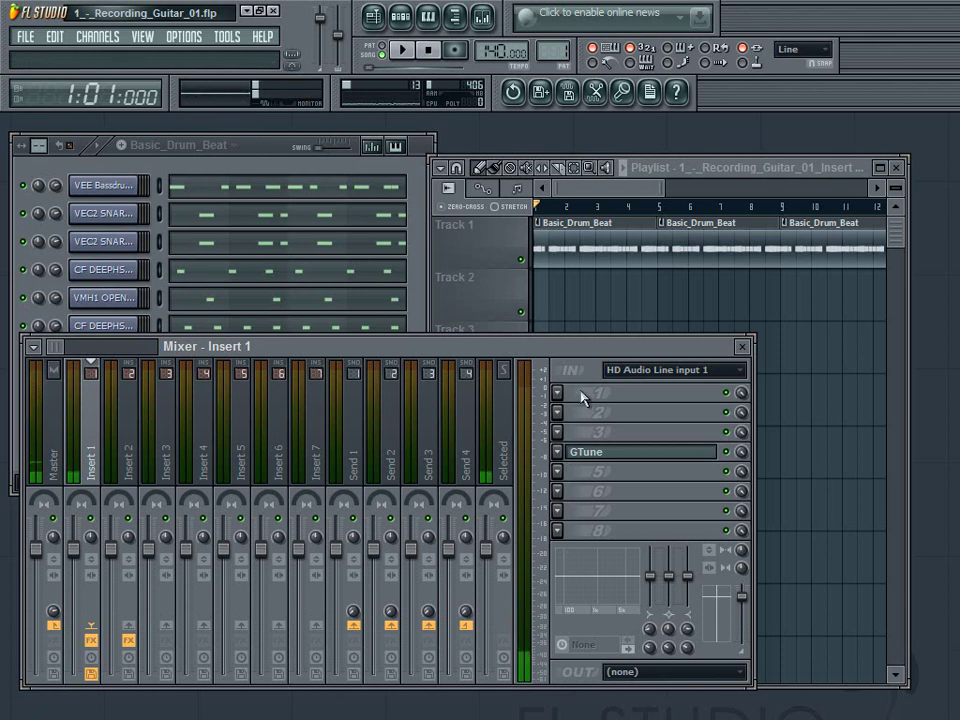
# Step: Replace GTune on Insert 1 with Fruity Parametric EQ 2
pyautogui.click(557, 451)
pyautogui.moveTo(636, 385)
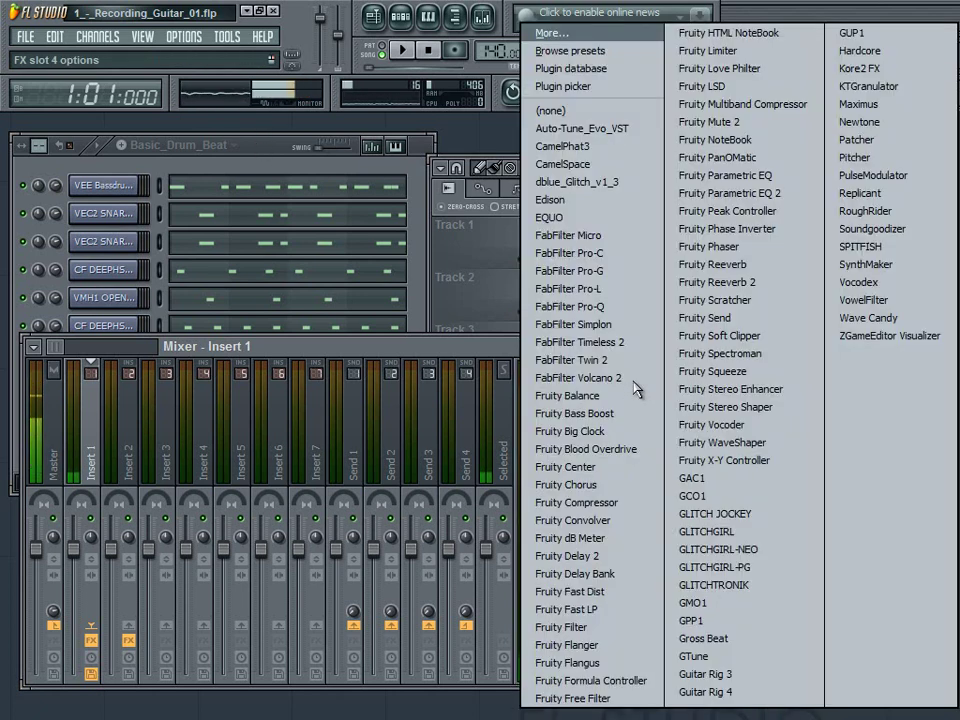
pyautogui.click(619, 117)
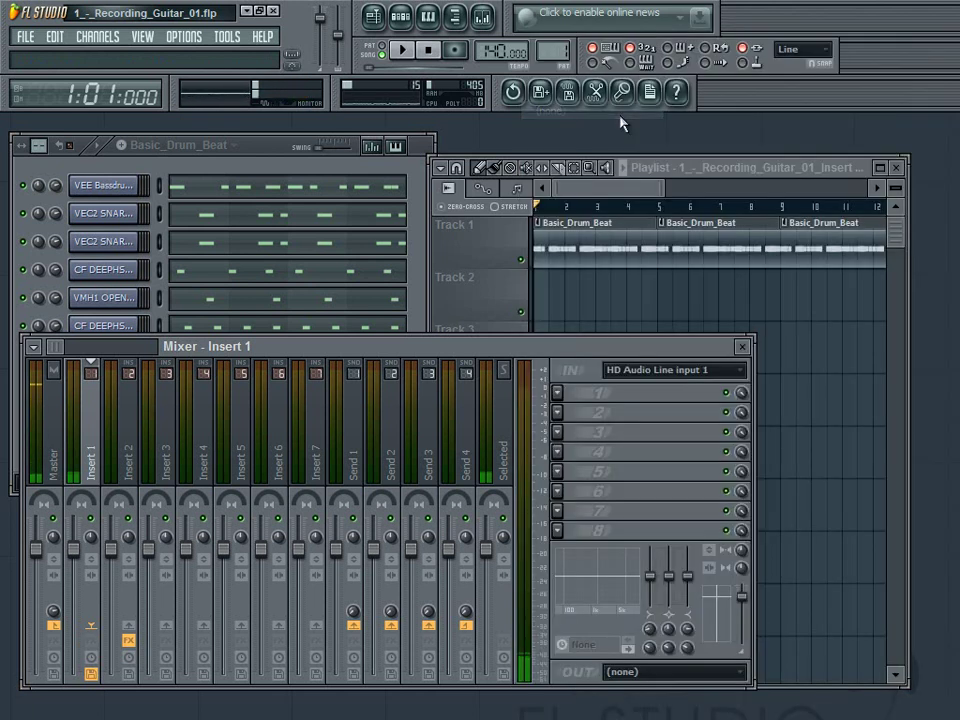
pyautogui.click(566, 543)
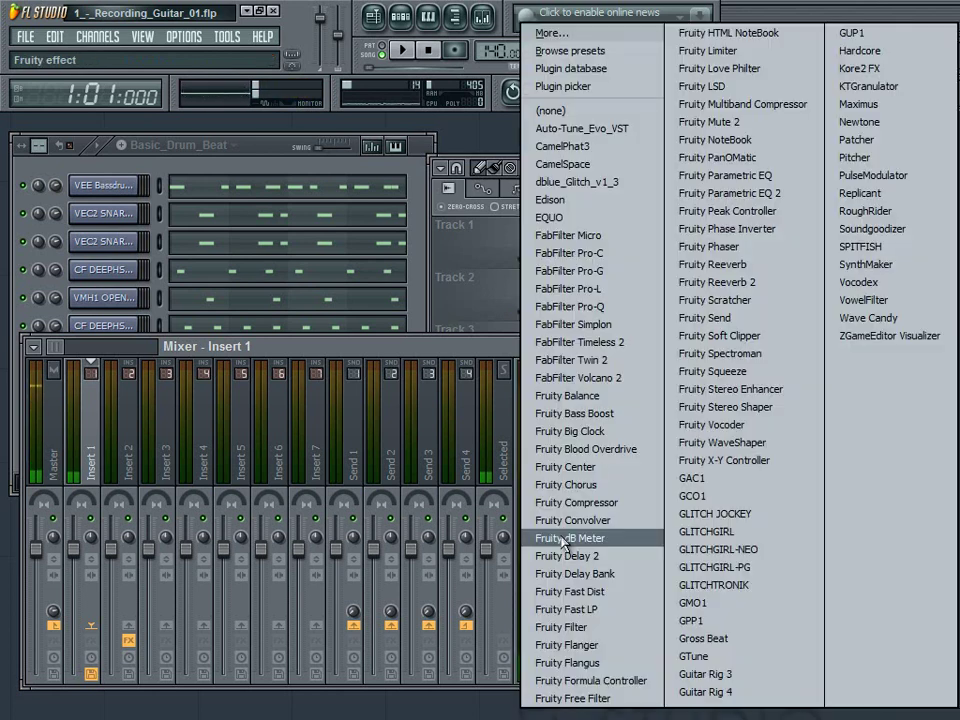
pyautogui.click(742, 196)
pyautogui.press('F2')
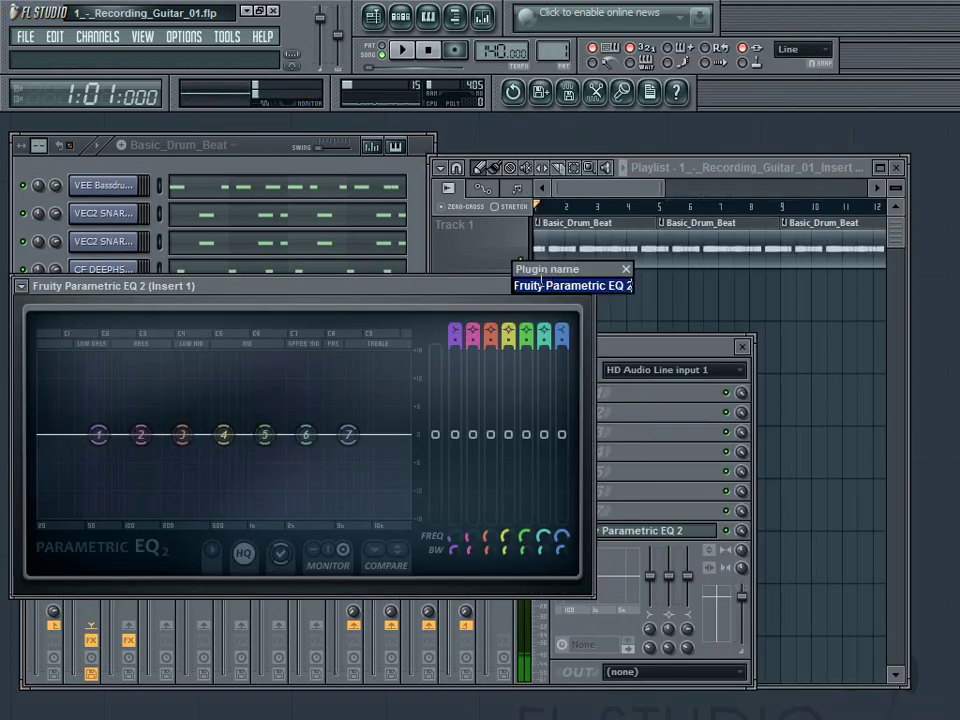
pyautogui.press('Return')
# Step: Apply the 20Hz + 18kHz cut preset, set the low cut near 87Hz, the high cut at 20000Hz
pyautogui.click(572, 286)
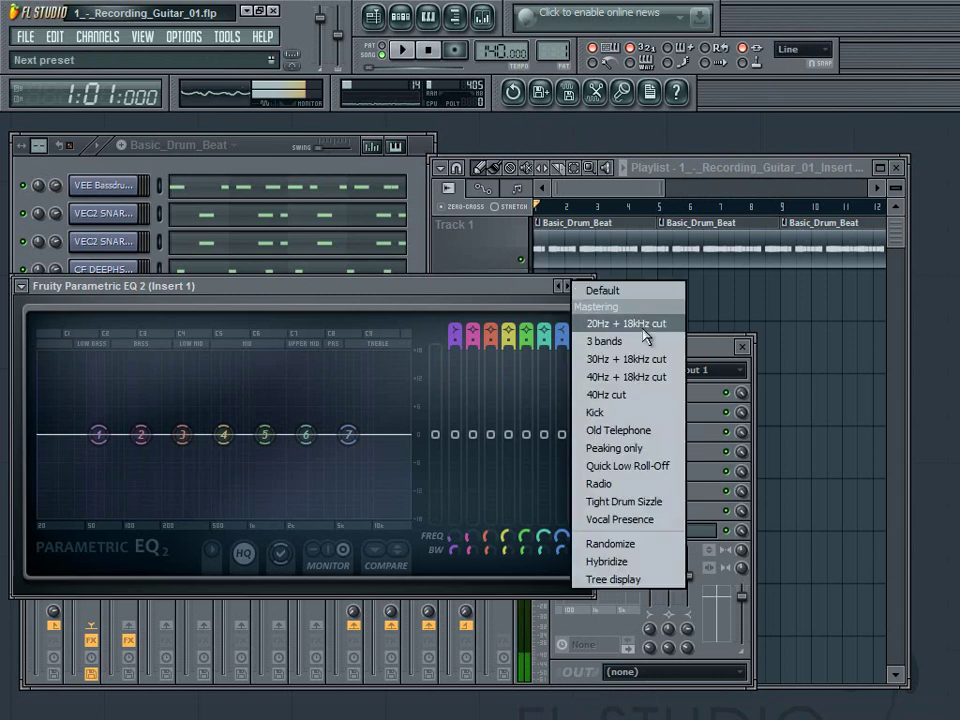
pyautogui.click(645, 319)
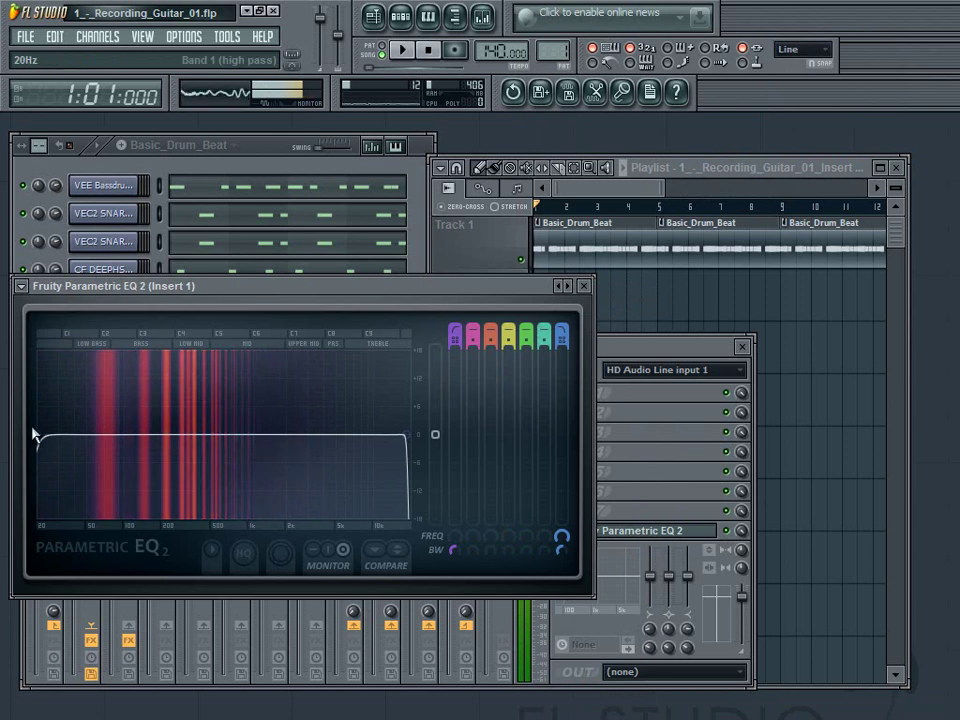
pyautogui.moveTo(57, 449); pyautogui.dragTo(155, 471)
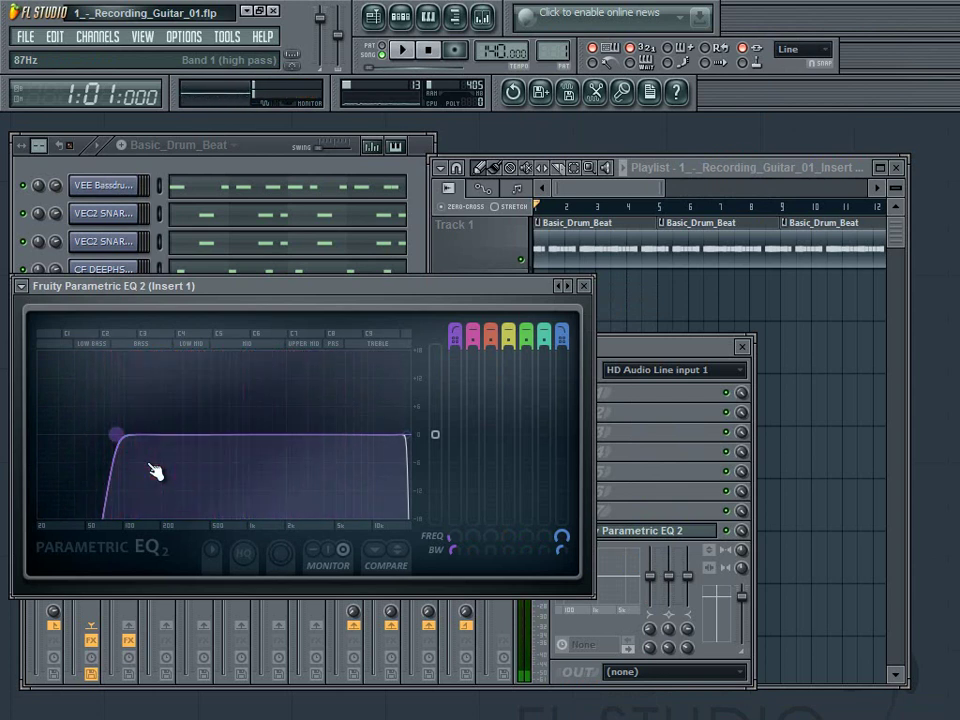
pyautogui.moveTo(117, 436); pyautogui.dragTo(103, 438)
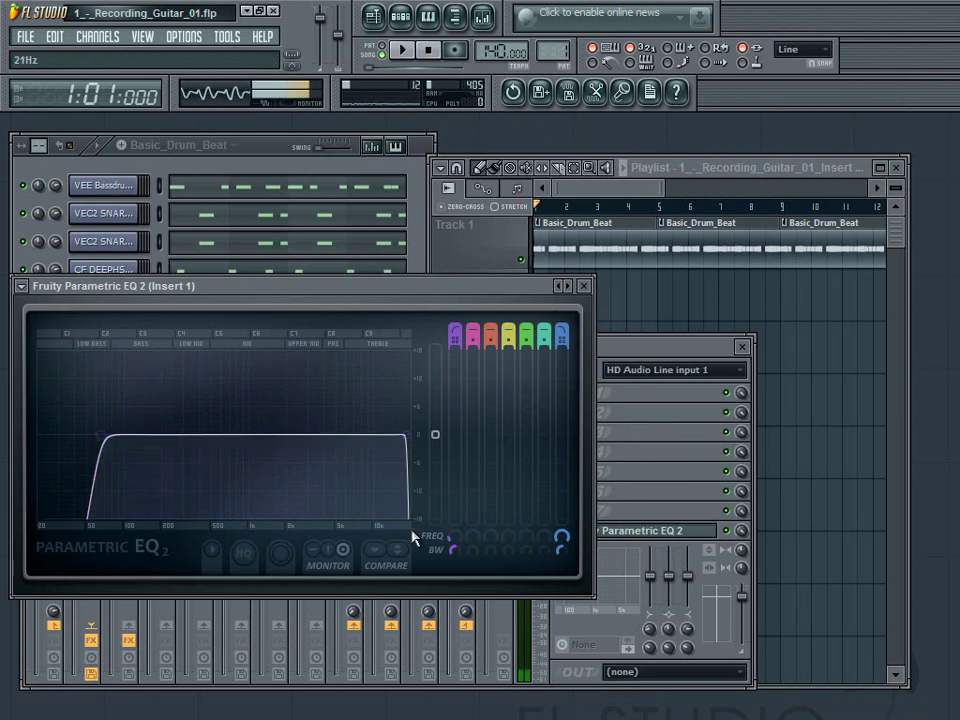
pyautogui.moveTo(407, 439); pyautogui.dragTo(429, 429)
# Step: Close the EQ window and load Hardcore into Insert 1's first FX slot
pyautogui.click(584, 286)
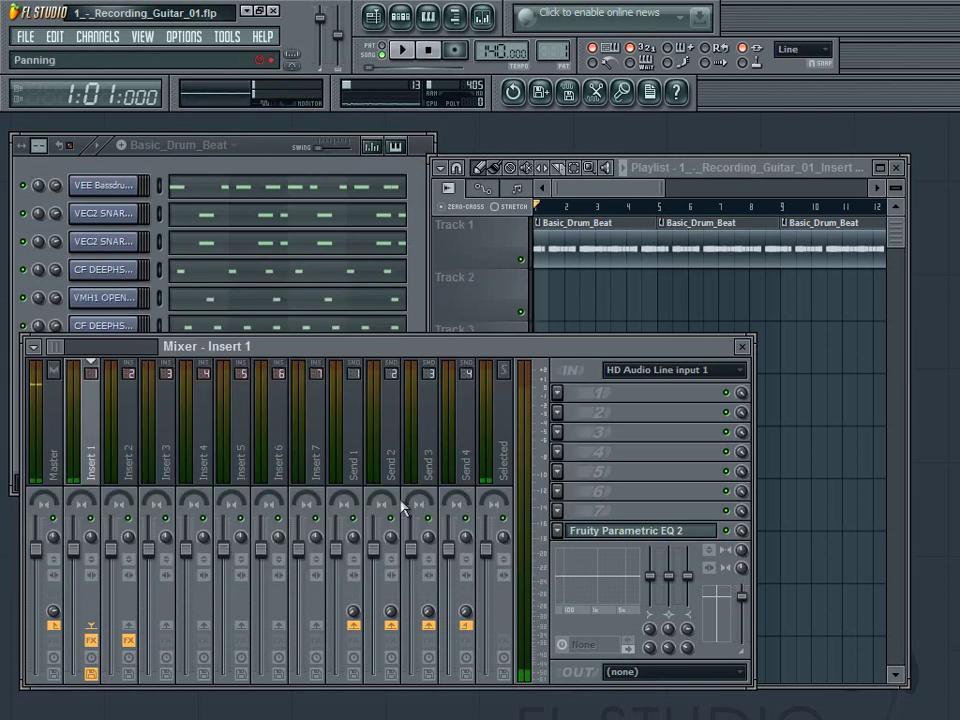
pyautogui.click(627, 530)
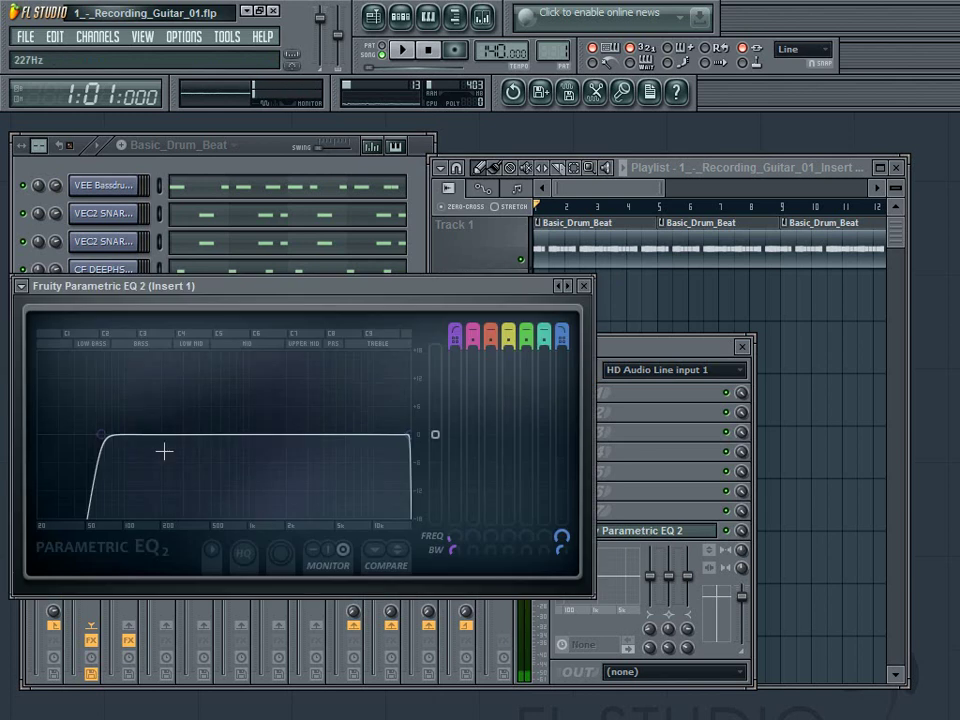
pyautogui.click(584, 286)
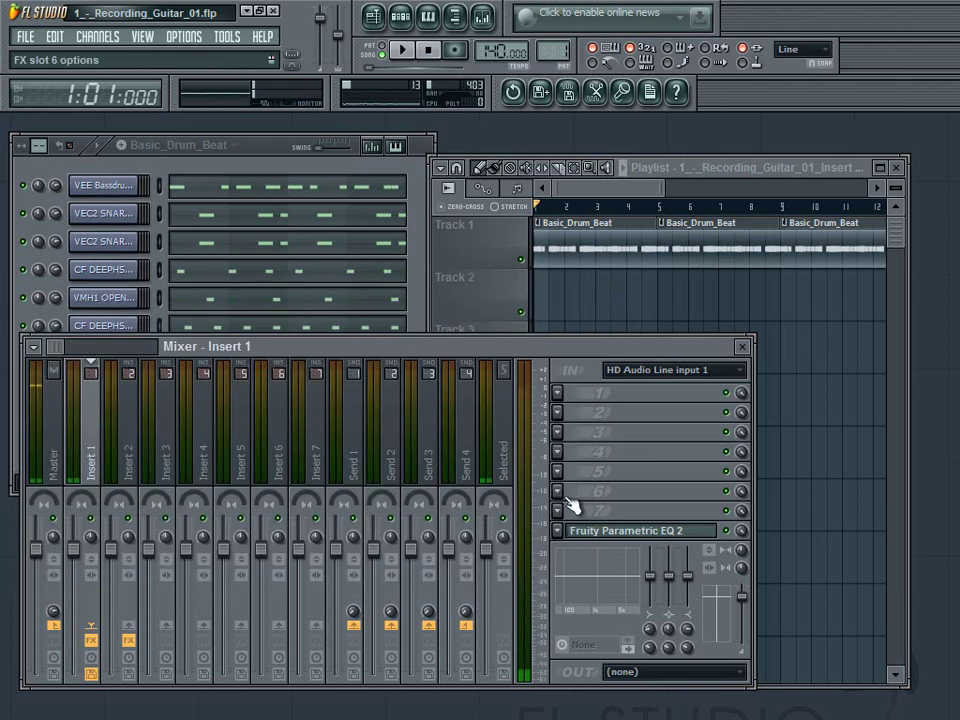
pyautogui.click(565, 399)
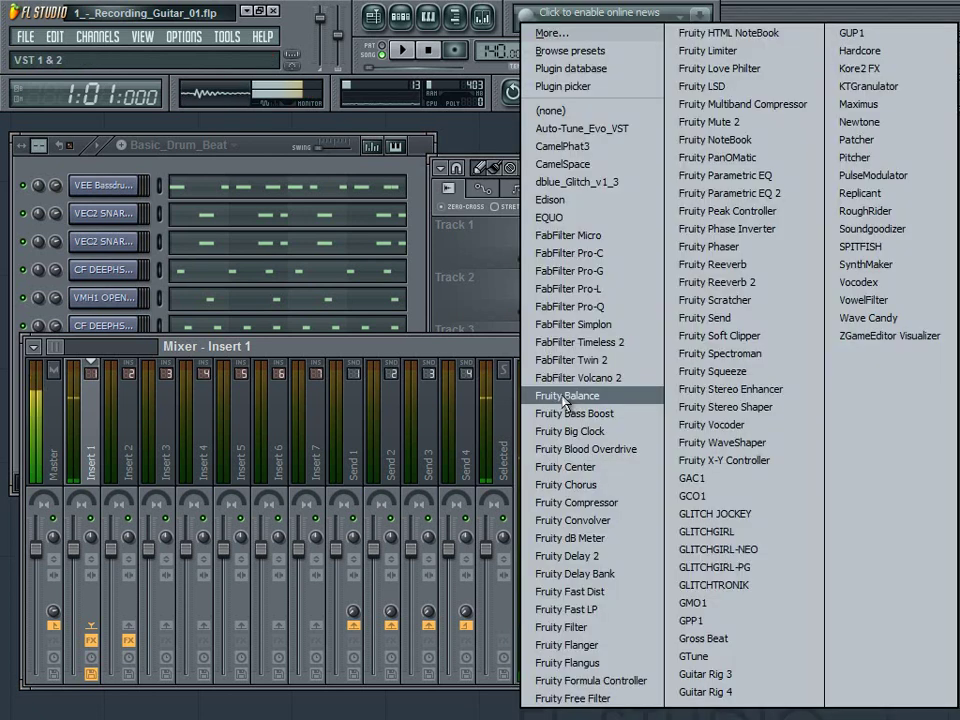
pyautogui.click(862, 50)
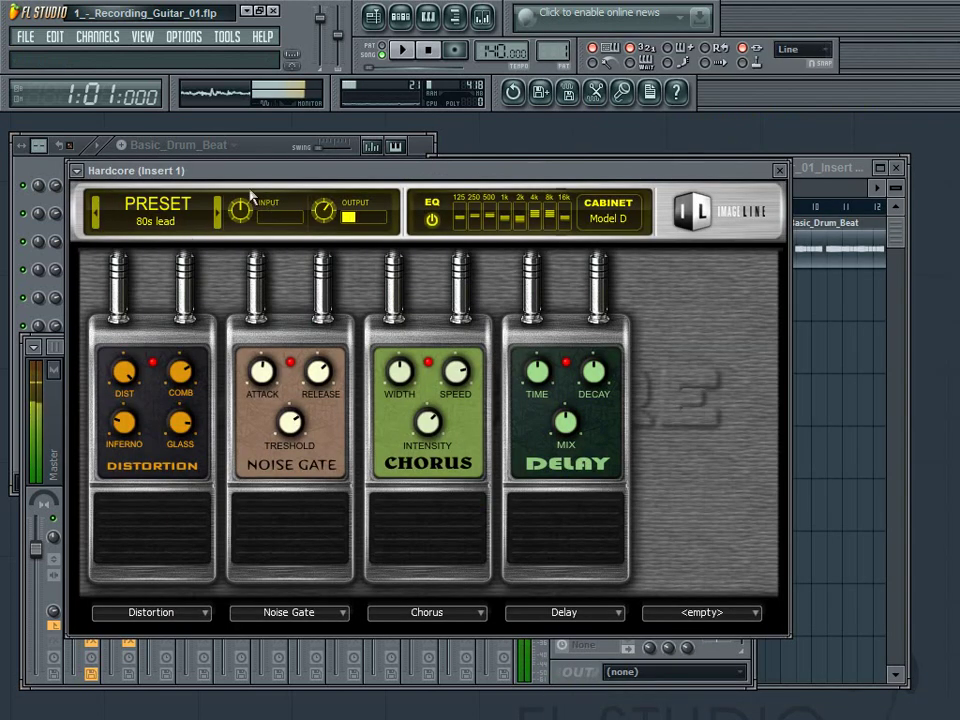
# Step: Move the Hardcore window aside and open its preset list
pyautogui.moveTo(250, 183); pyautogui.dragTo(386, 178)
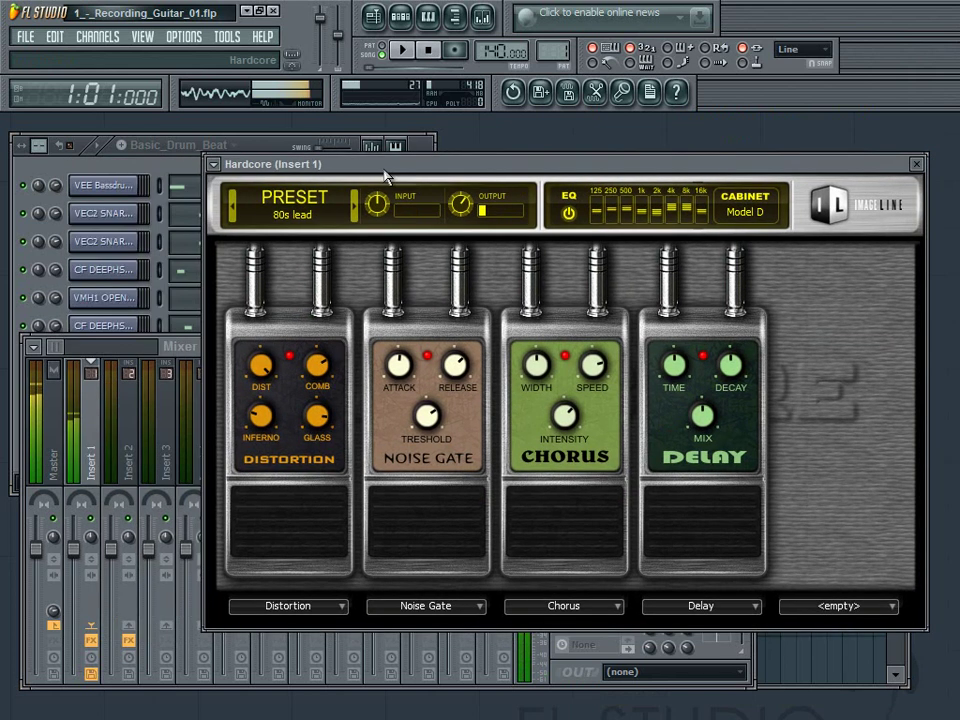
pyautogui.click(97, 530)
pyautogui.click(315, 207)
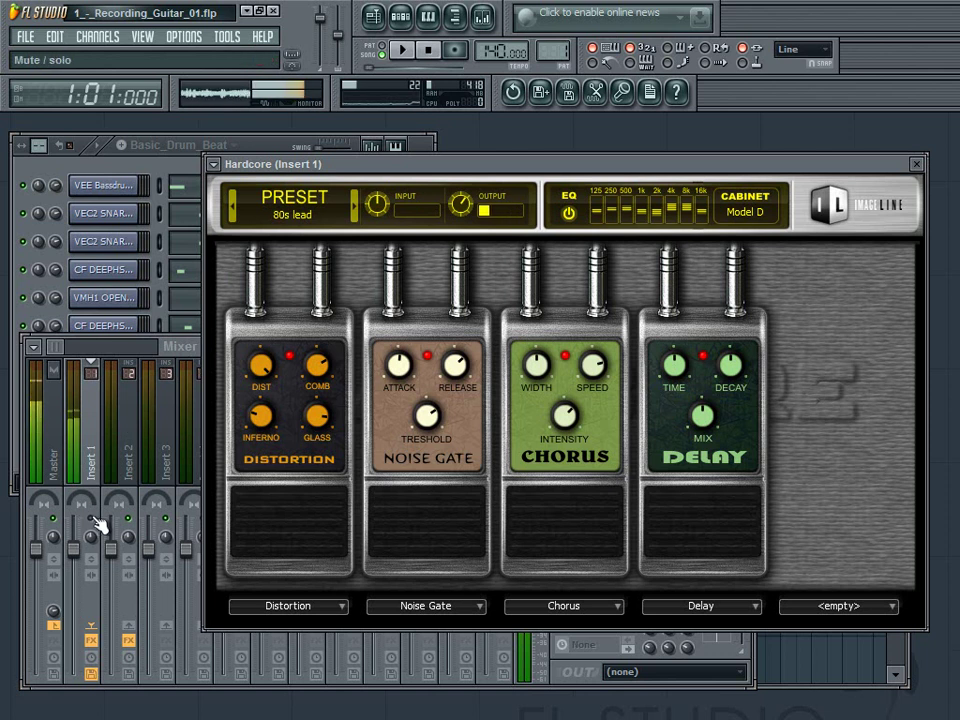
pyautogui.click(99, 527)
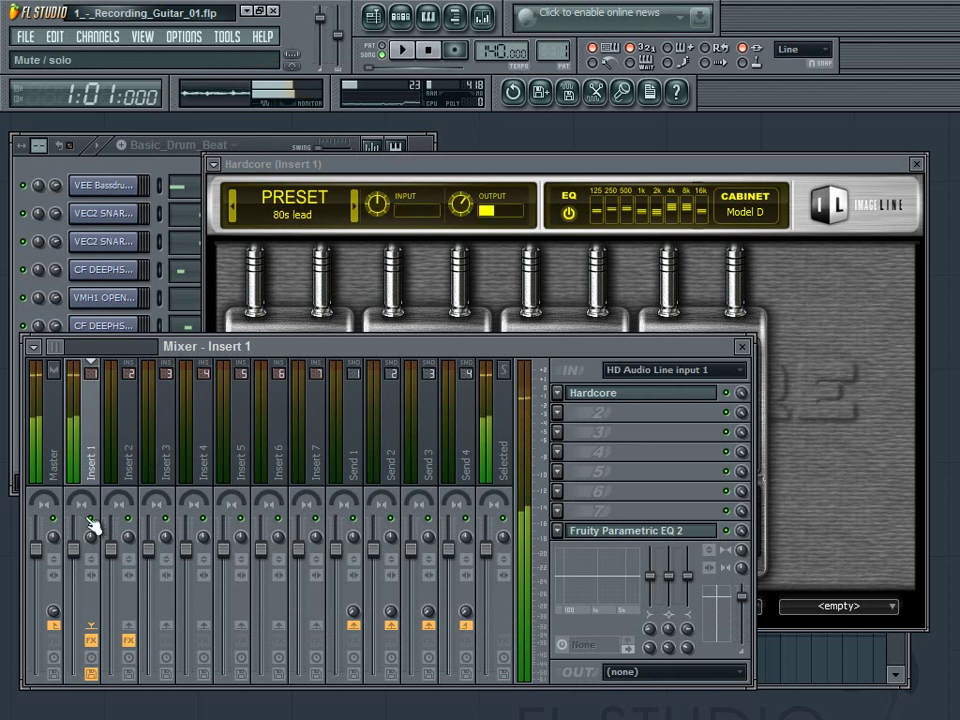
pyautogui.click(295, 210)
pyautogui.click(300, 214)
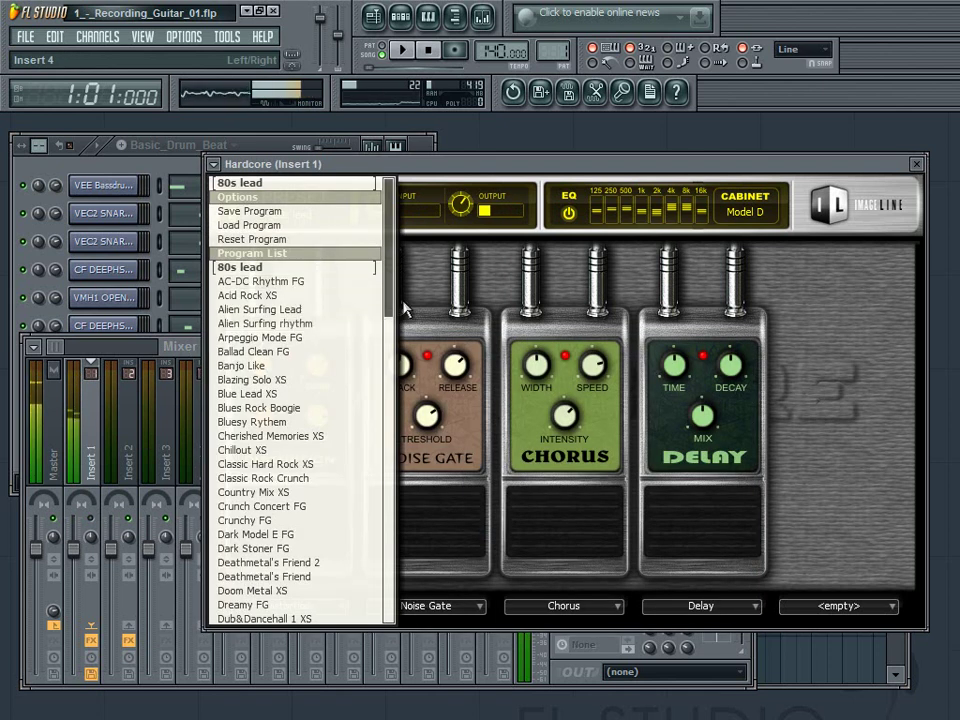
# Step: Try Hardcore's Blue Lead XS preset, then settle on Chillout XS
pyautogui.scroll(-4, 390, 320)
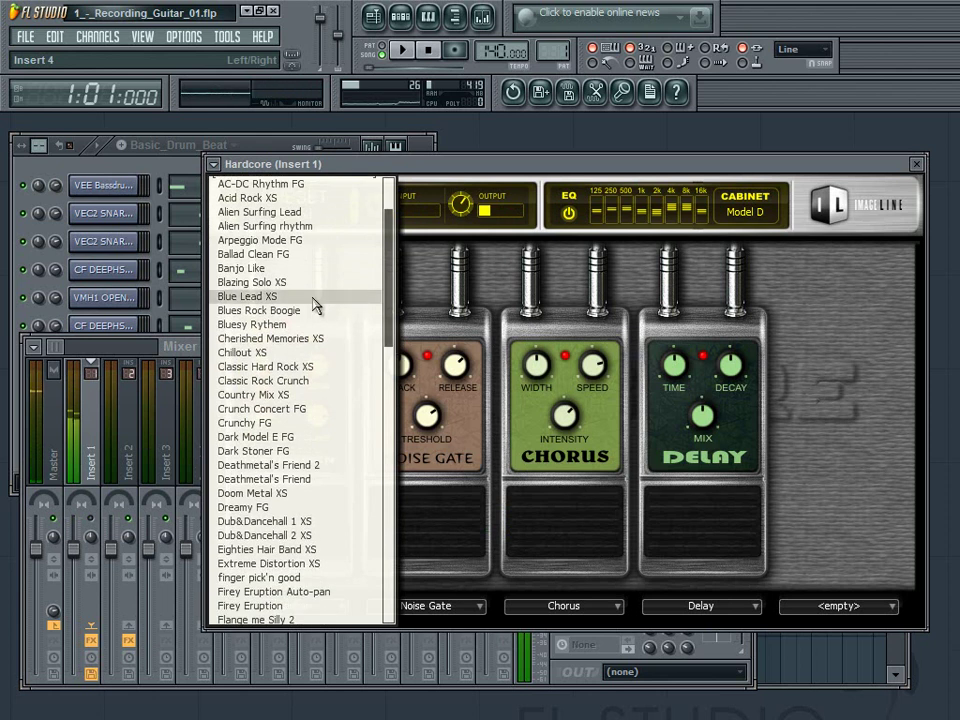
pyautogui.click(317, 304)
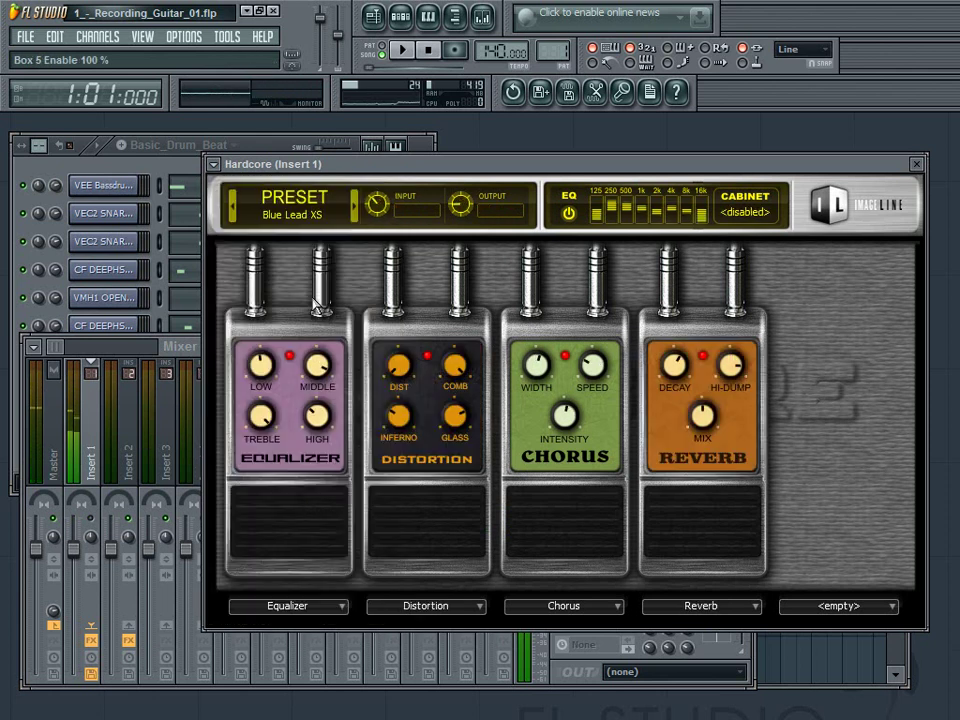
pyautogui.click(303, 222)
pyautogui.click(300, 448)
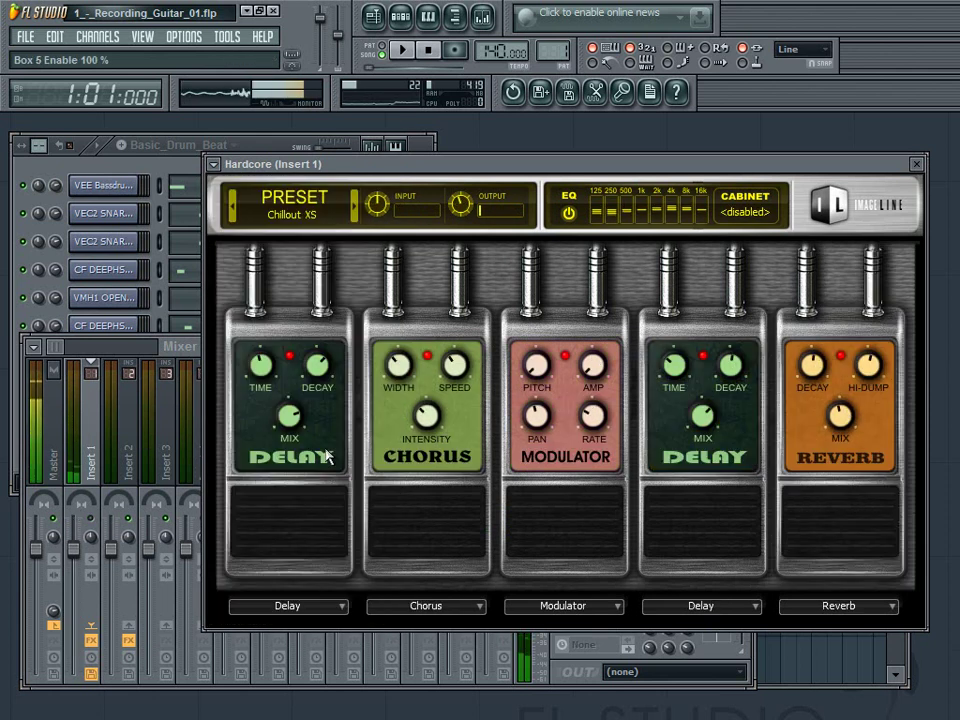
pyautogui.click(84, 503)
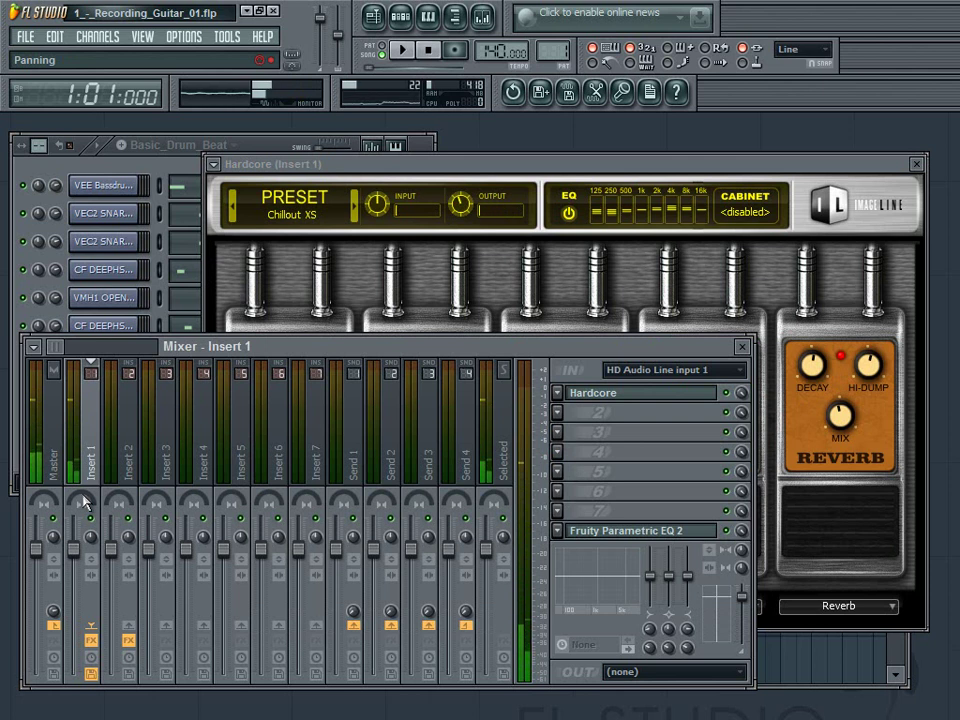
# Step: Load Soundgoodizer into Insert 1's third FX slot
pyautogui.click(561, 440)
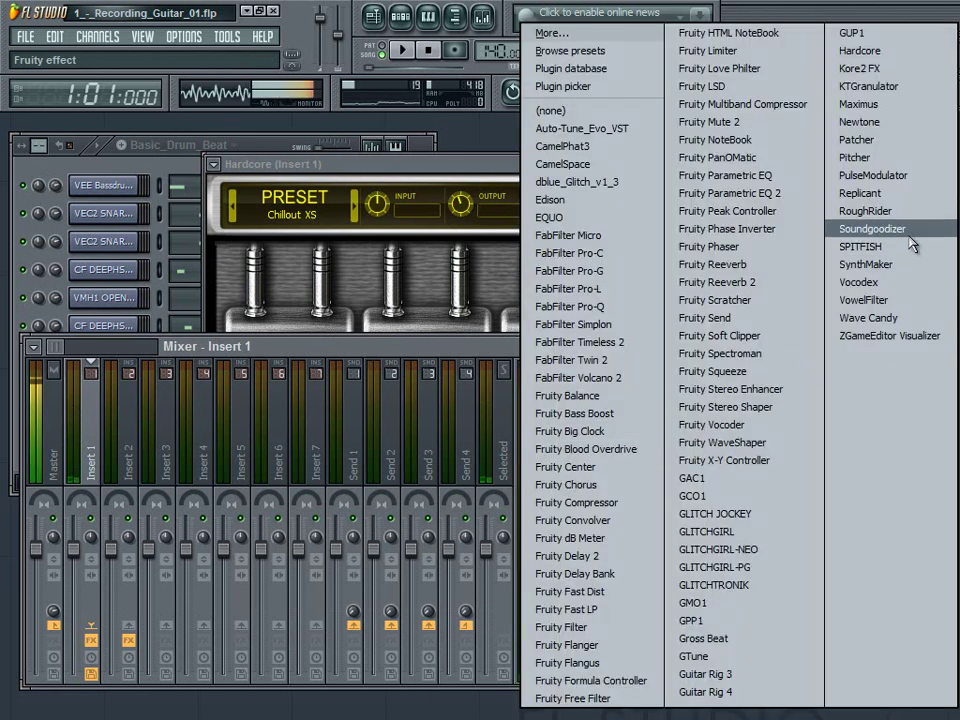
pyautogui.click(872, 229)
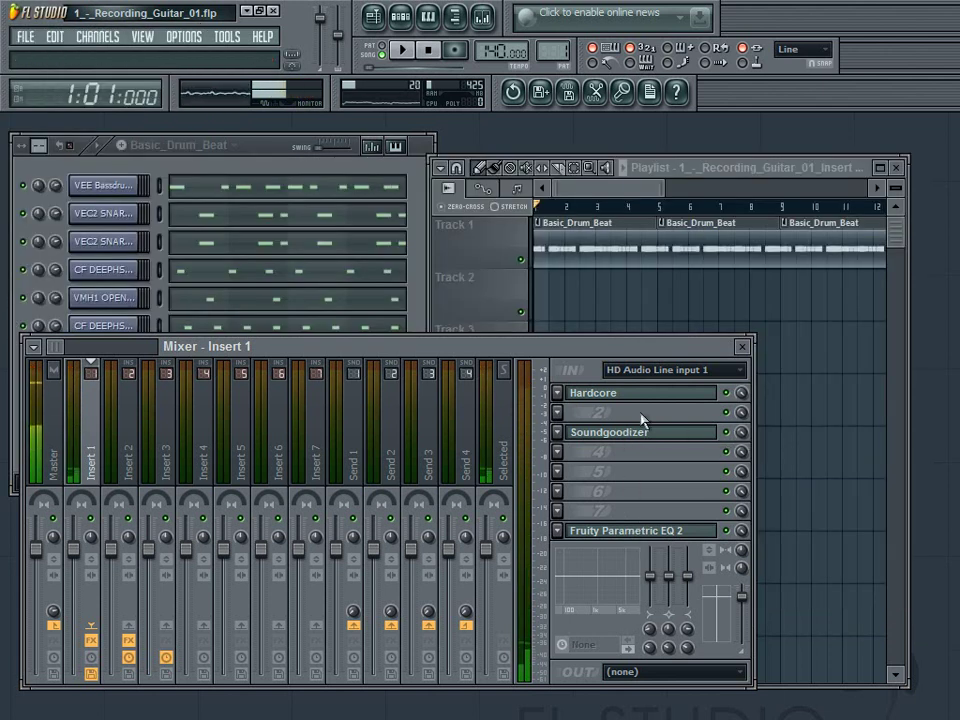
# Step: Show the playlist and mixer, then bring up the one-click audio recording menu
pyautogui.press('F5')
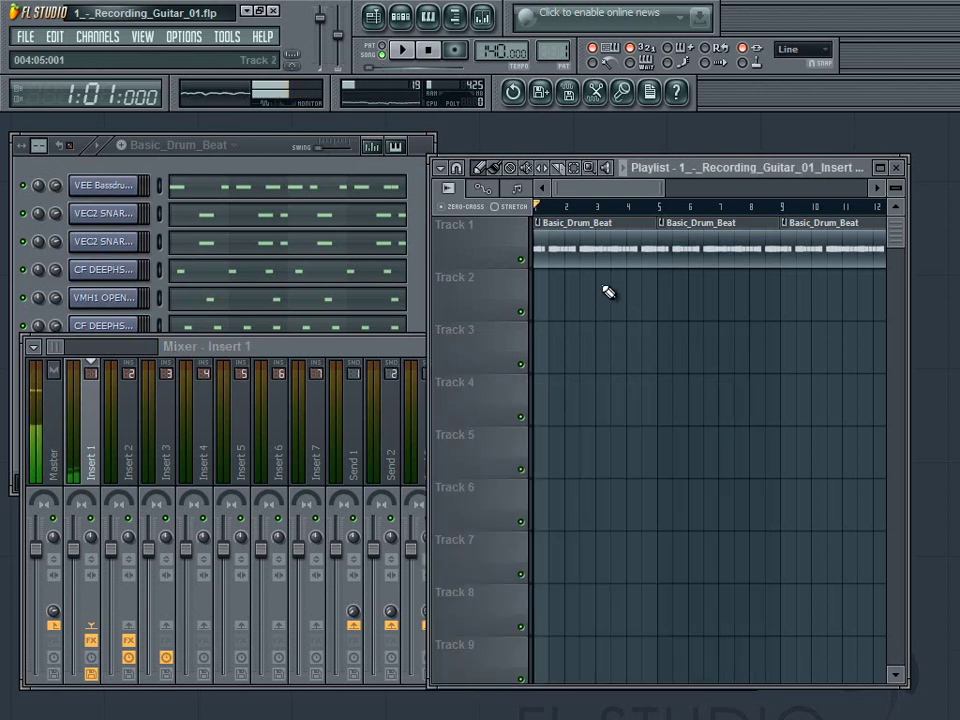
pyautogui.click(270, 350)
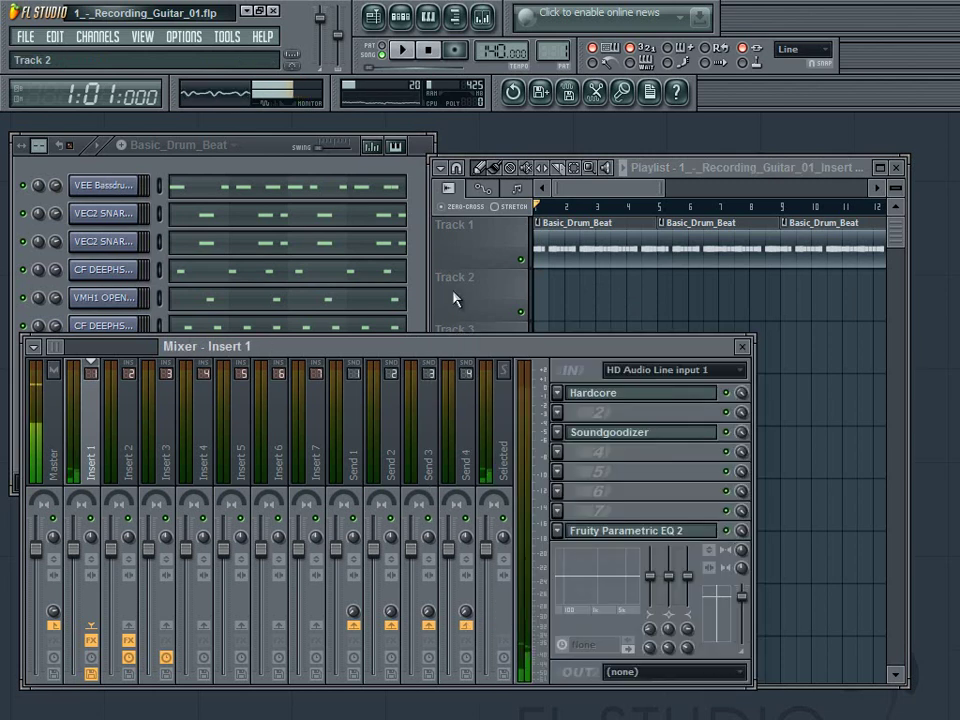
pyautogui.click(622, 97)
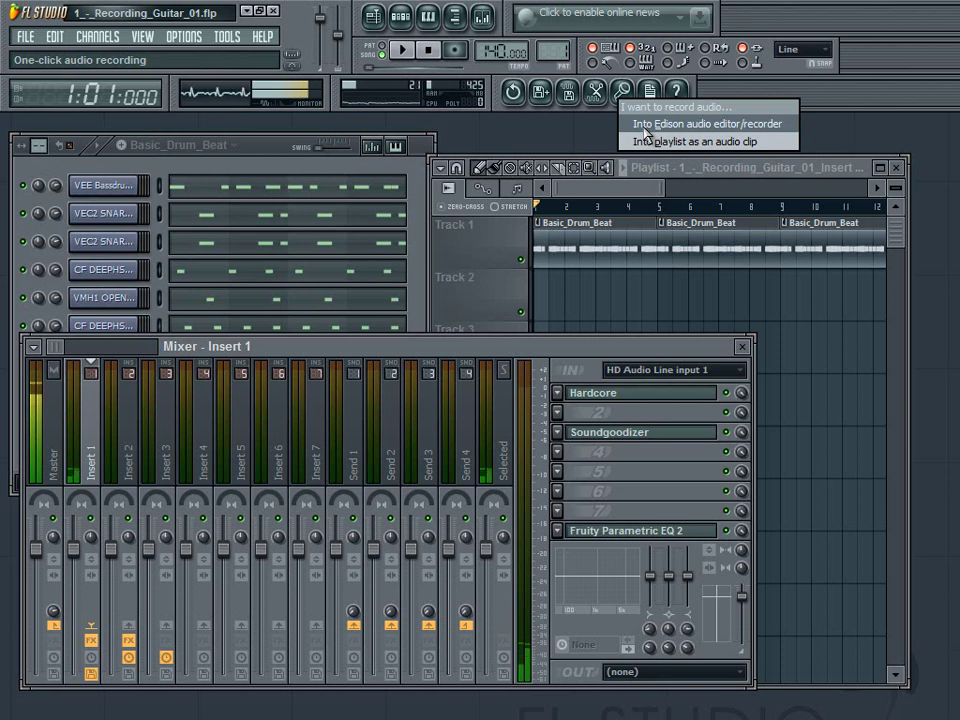
# Step: Record a roughly 28-second guitar take into Edison over the drum beat, then stop
pyautogui.click(644, 127)
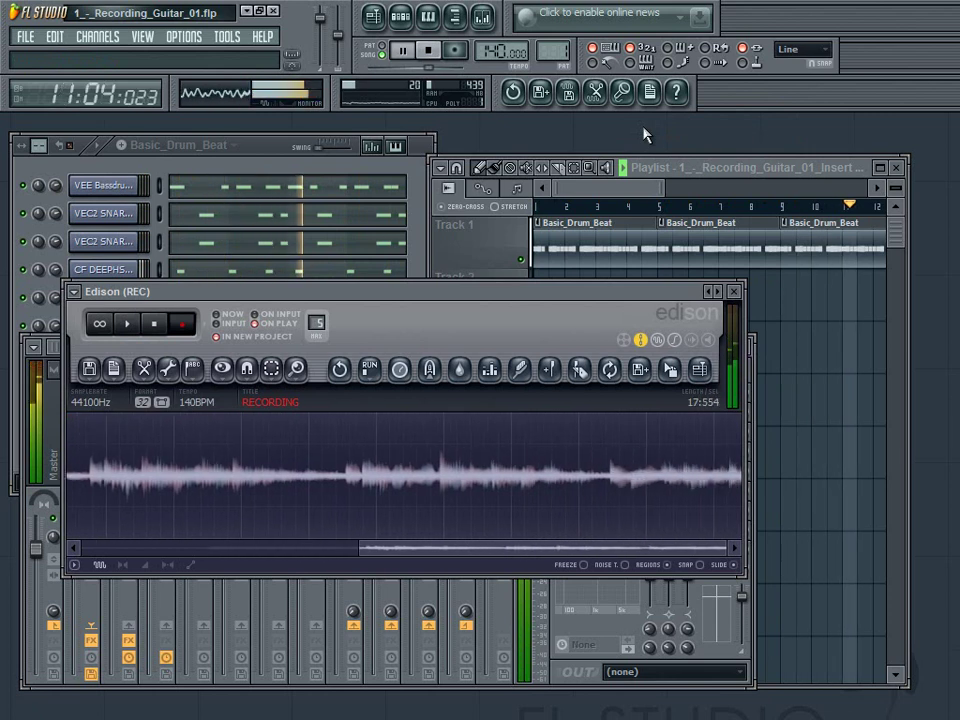
pyautogui.click(431, 51)
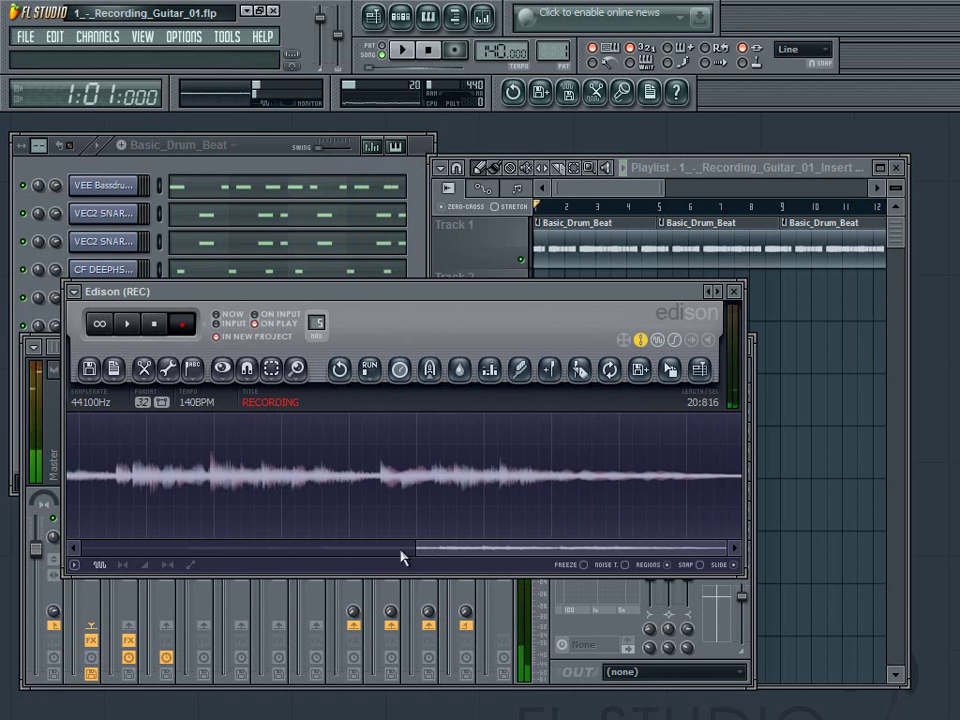
pyautogui.click(402, 54)
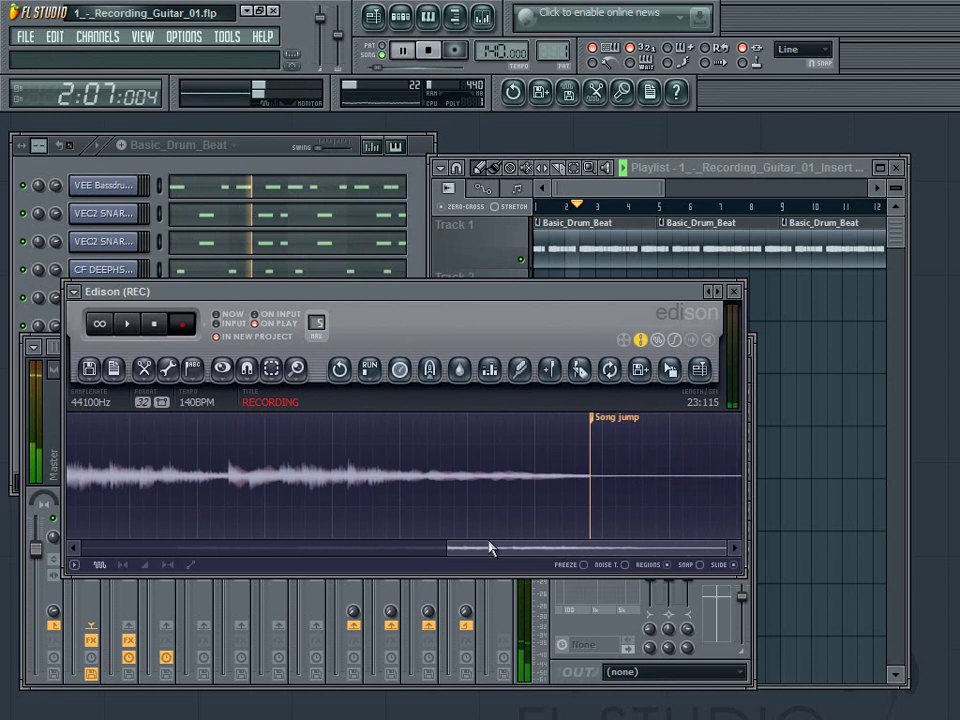
pyautogui.click(748, 262)
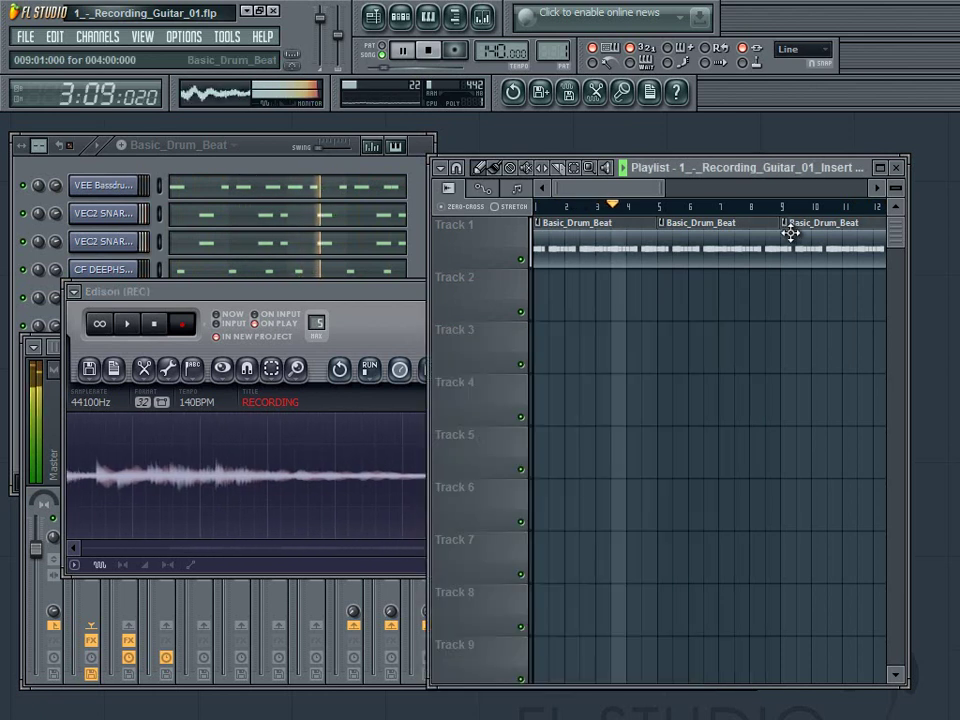
pyautogui.click(430, 52)
# Step: Play the 28-second guitar take from the start with the drum beat, then stop
pyautogui.click(174, 328)
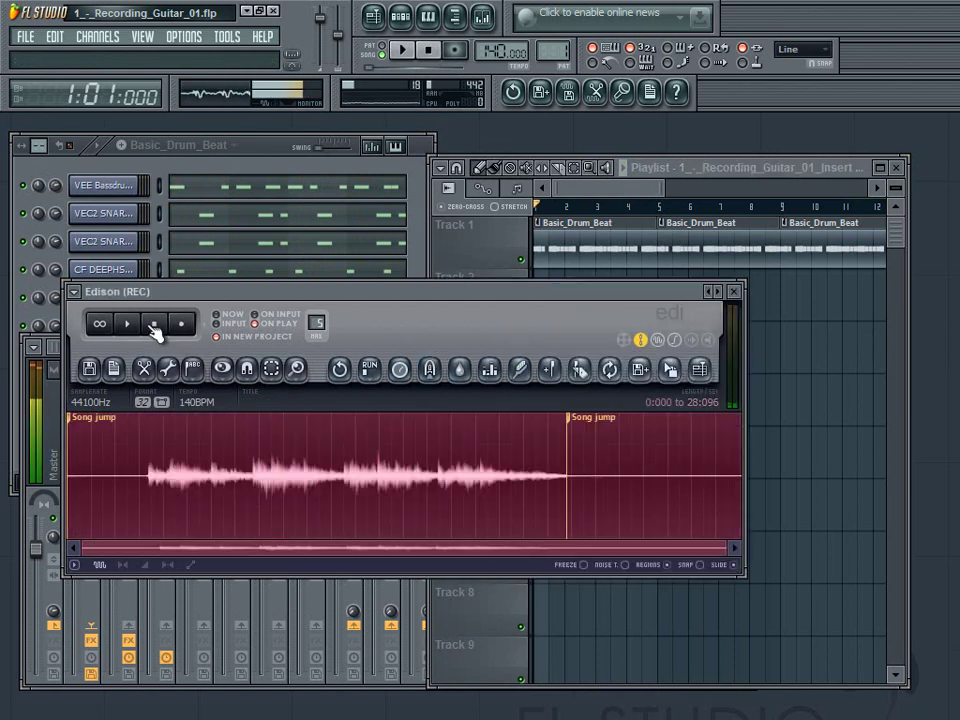
pyautogui.click(610, 246)
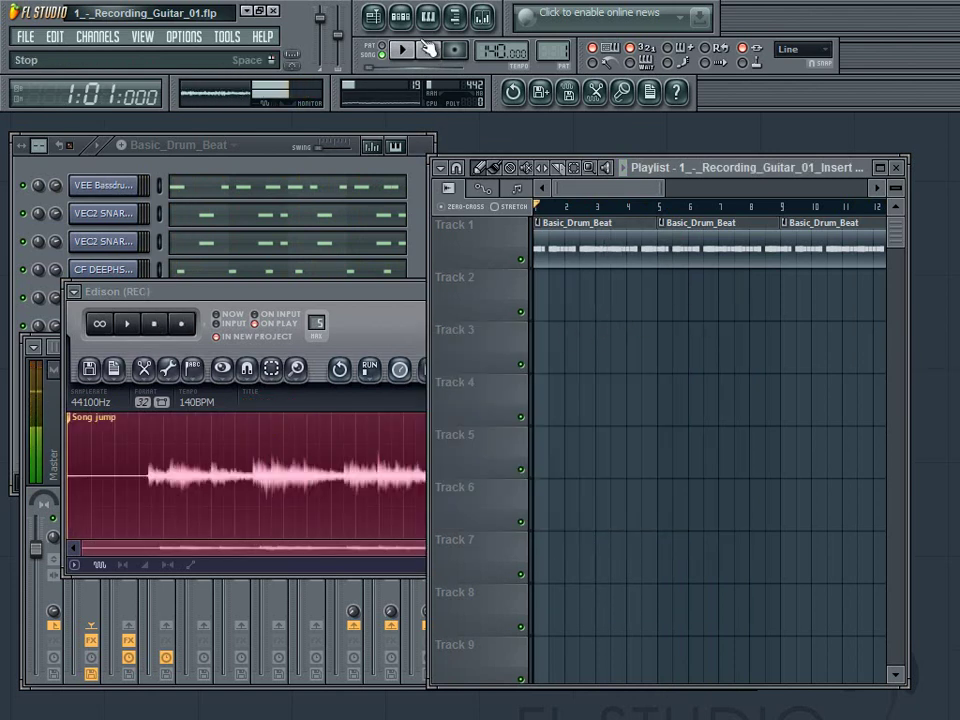
pyautogui.click(402, 50)
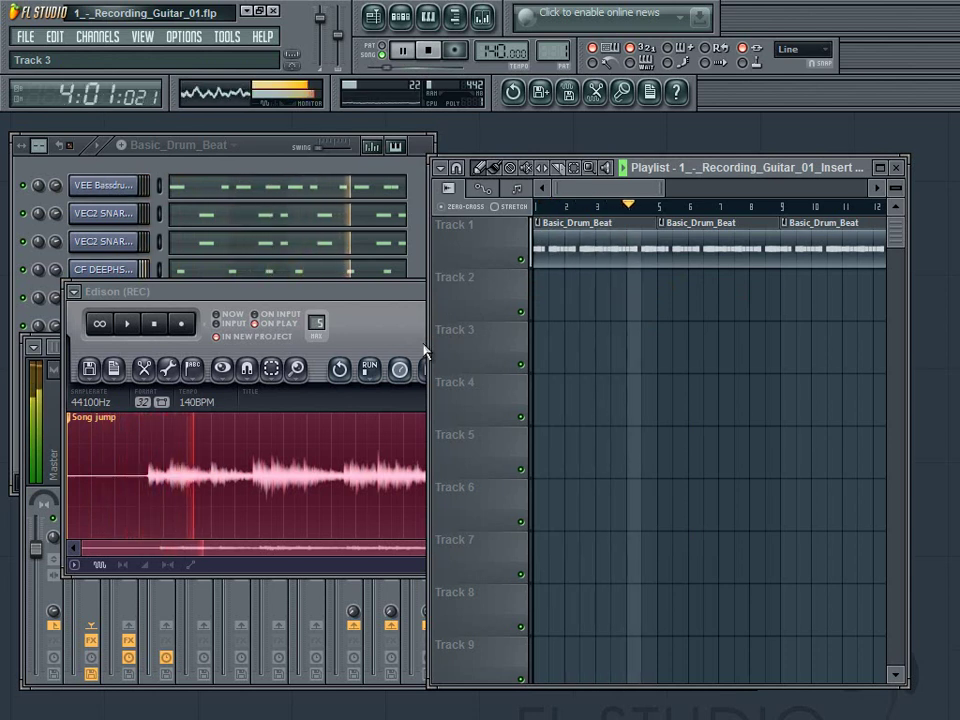
pyautogui.click(364, 321)
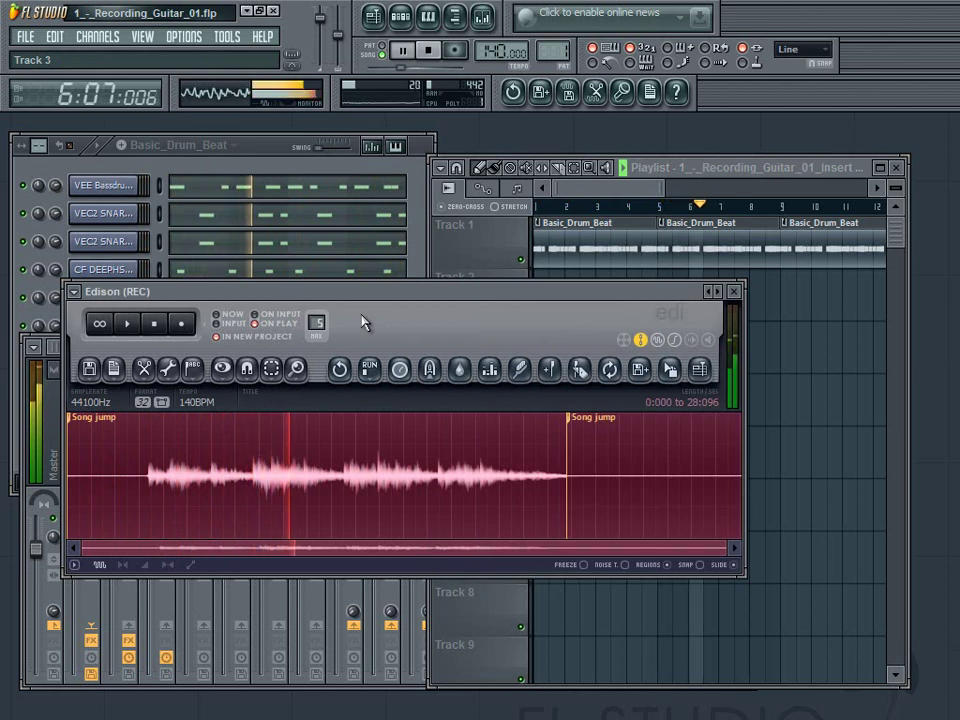
pyautogui.click(431, 50)
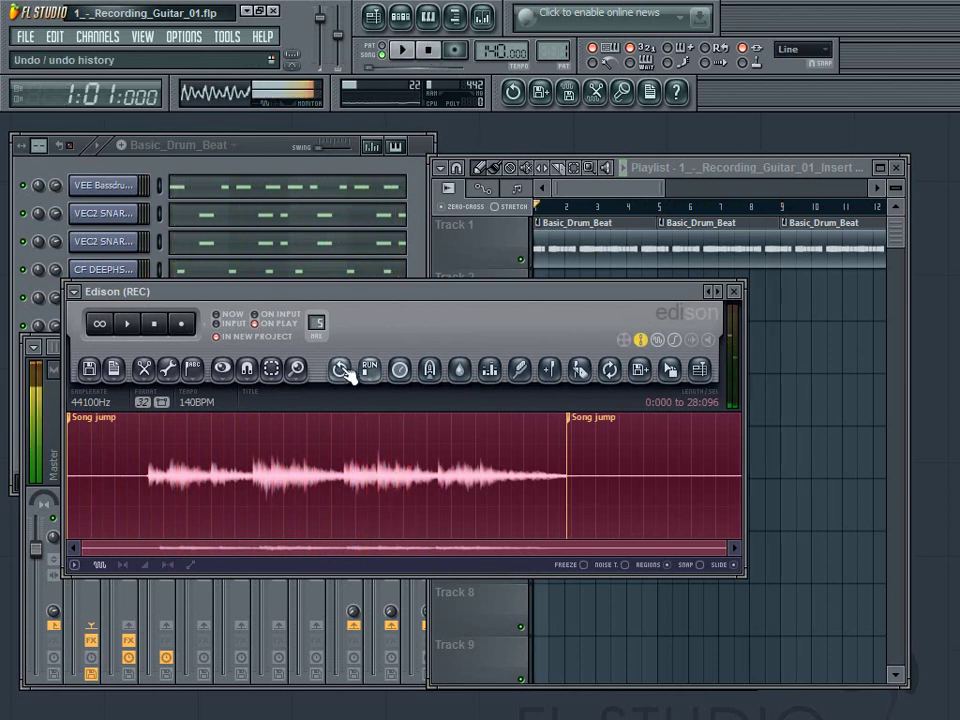
# Step: Apply Edison's Blur to the whole guitar take with the default settings
pyautogui.click(462, 374)
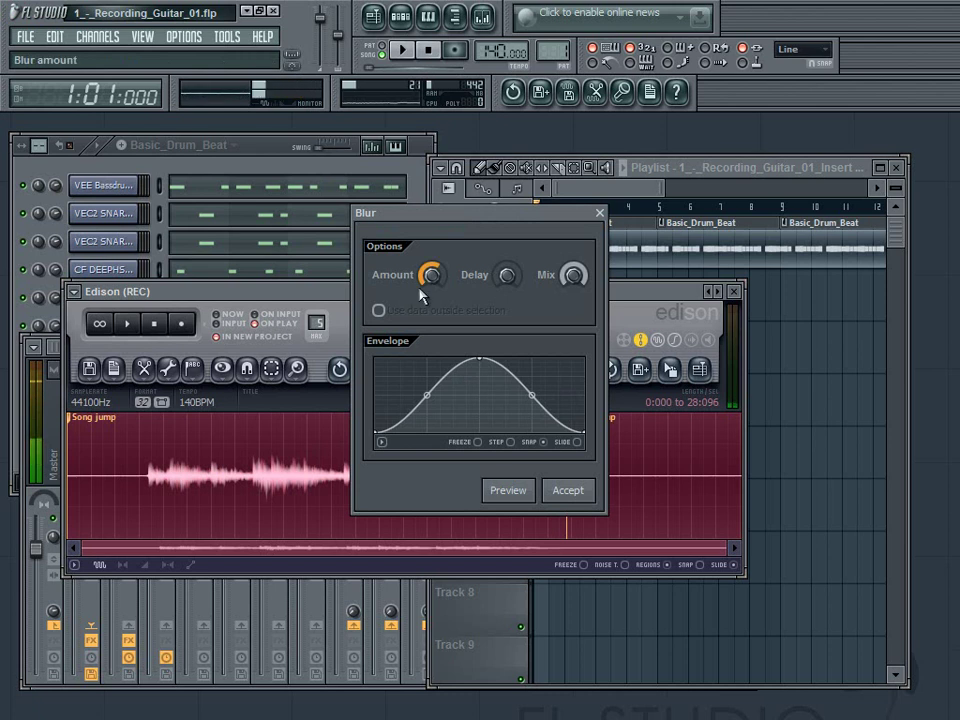
pyautogui.click(567, 492)
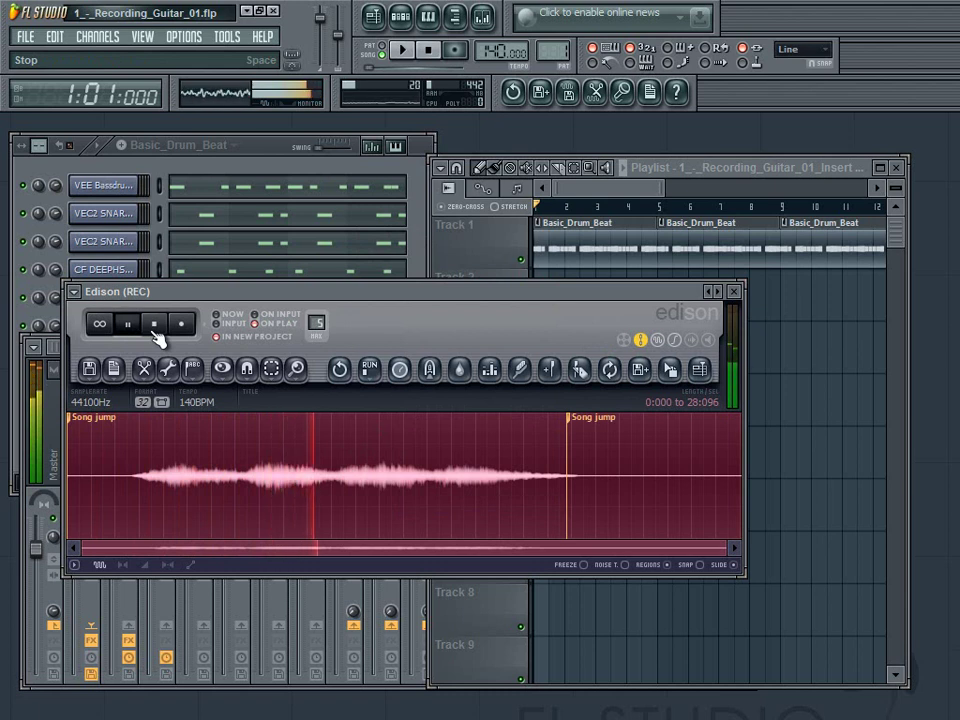
# Step: Stop the preview, close Edison, and set the REC track's FX slot 2 to (none)
pyautogui.click(155, 330)
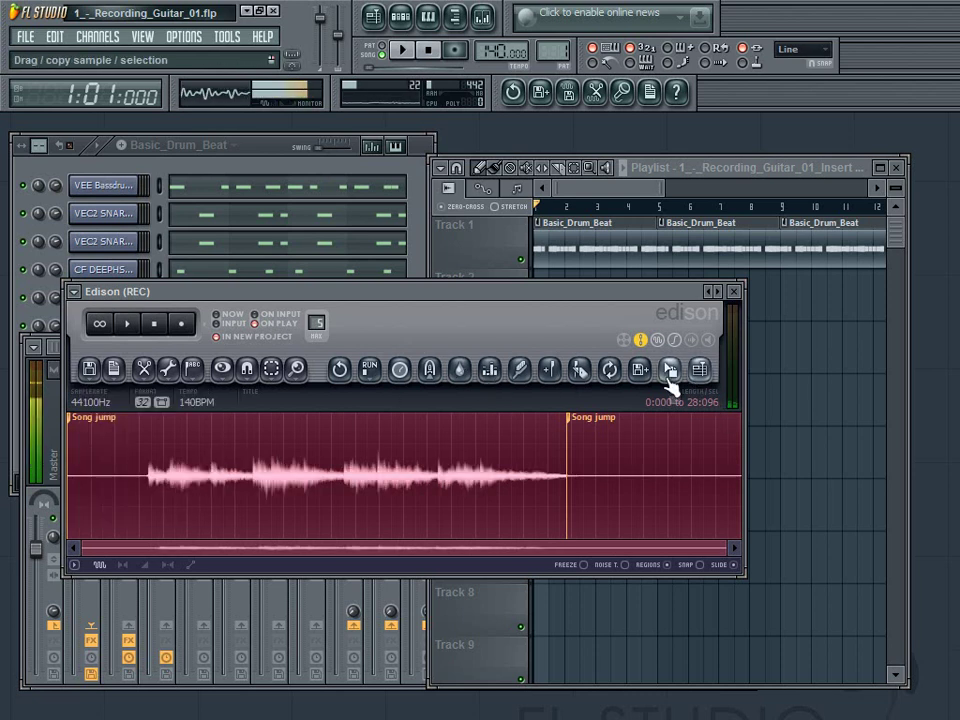
pyautogui.click(734, 291)
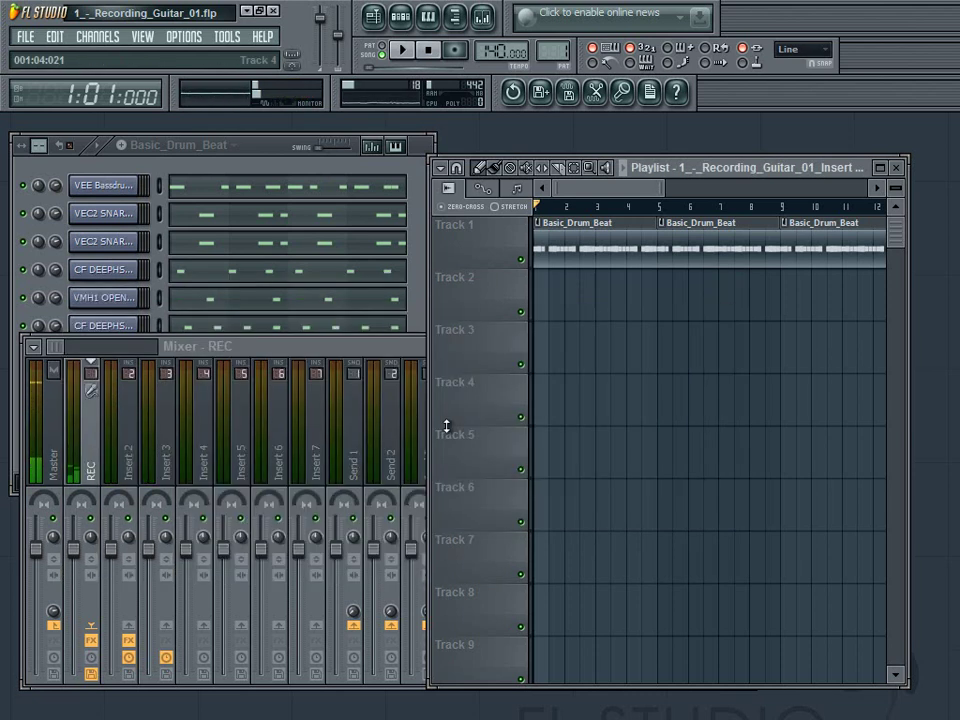
pyautogui.click(556, 415)
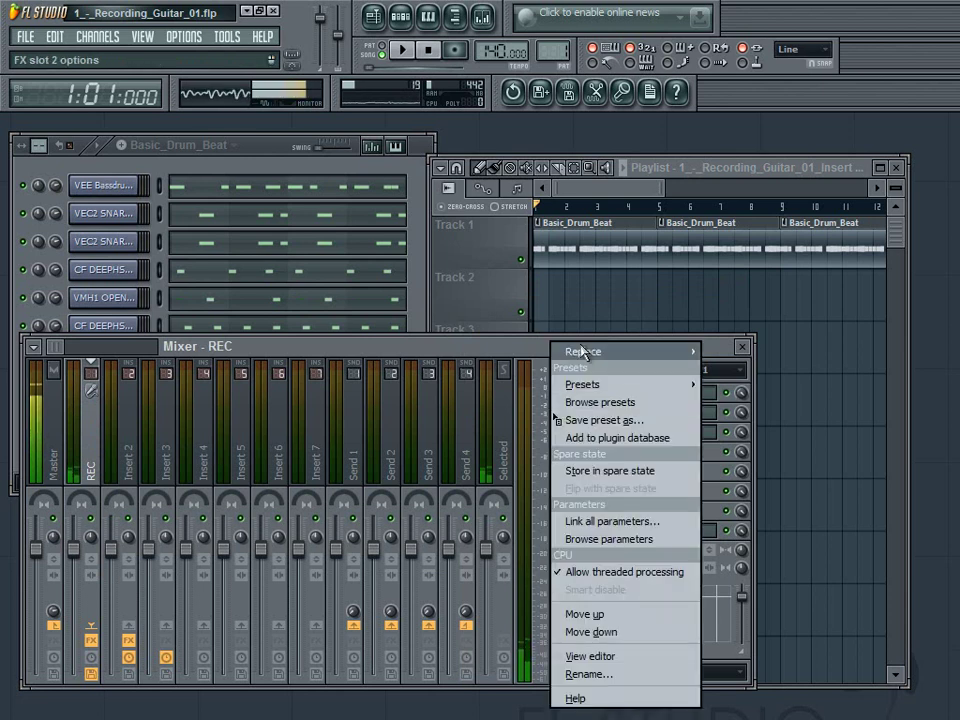
pyautogui.moveTo(574, 349)
pyautogui.click(565, 111)
# Step: Record a new guitar take into the playlist as an audio clip while the song plays
pyautogui.click(605, 305)
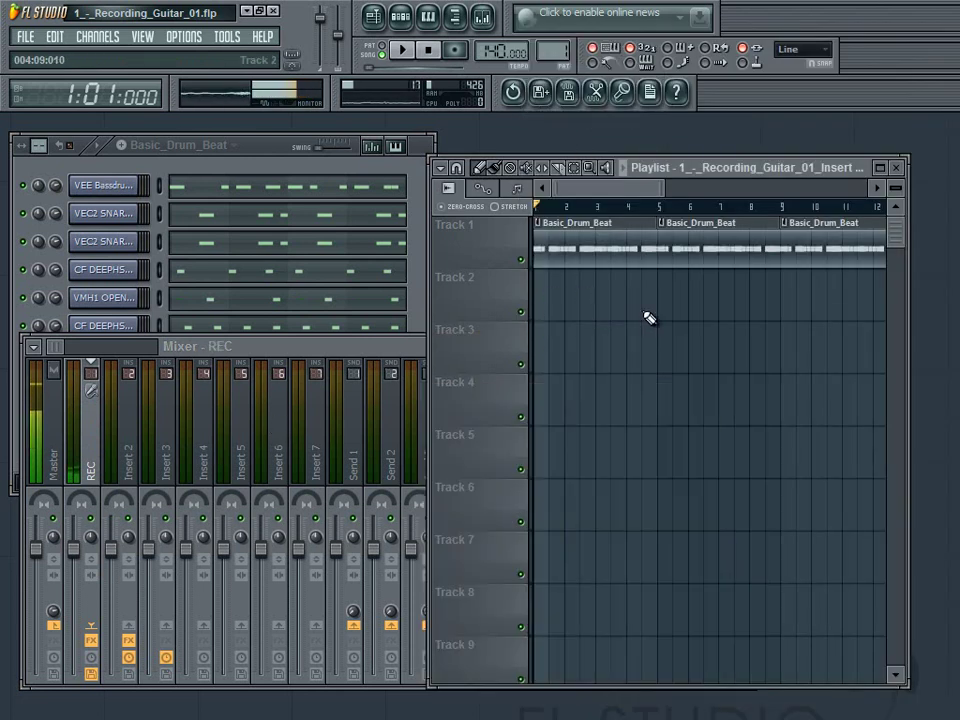
pyautogui.click(622, 95)
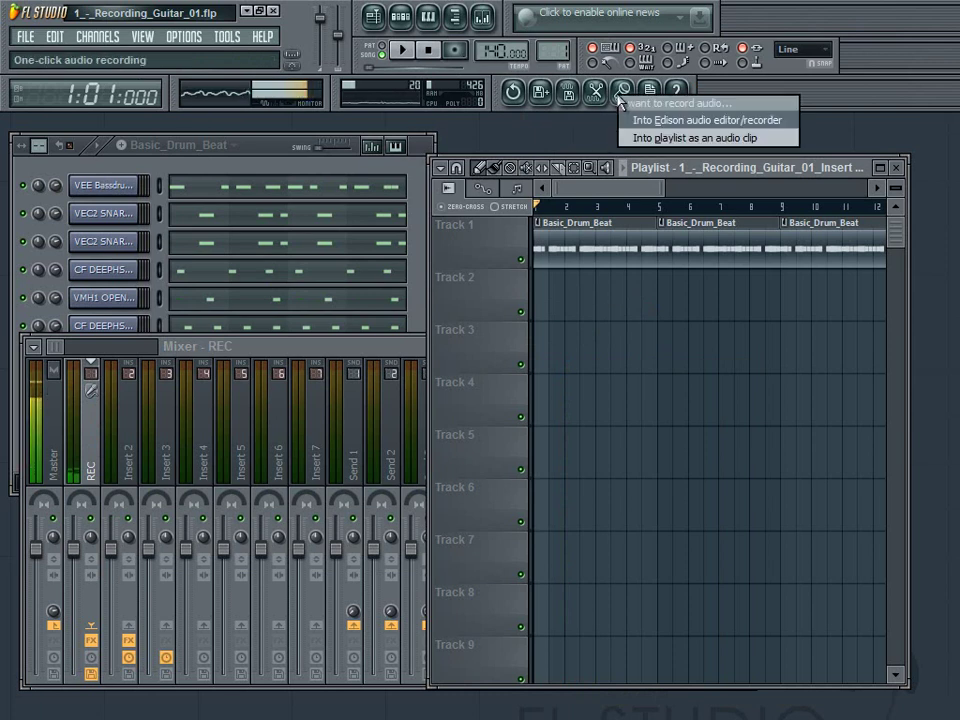
pyautogui.click(658, 140)
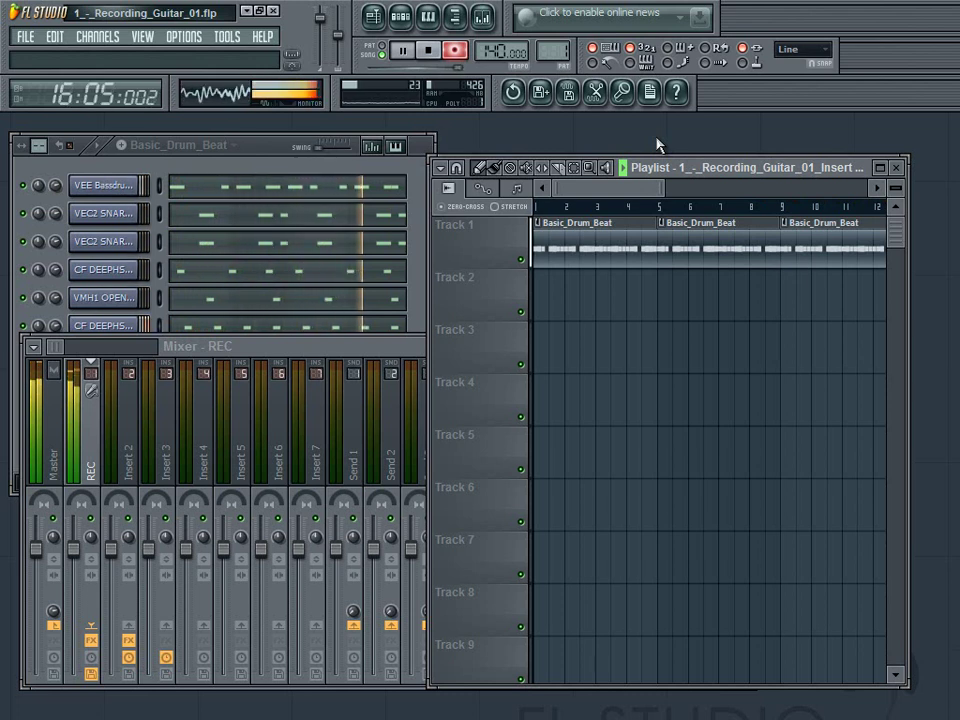
# Step: Stop recording to keep the guitar clip on Track 2, then play it with the drums
pyautogui.click(429, 52)
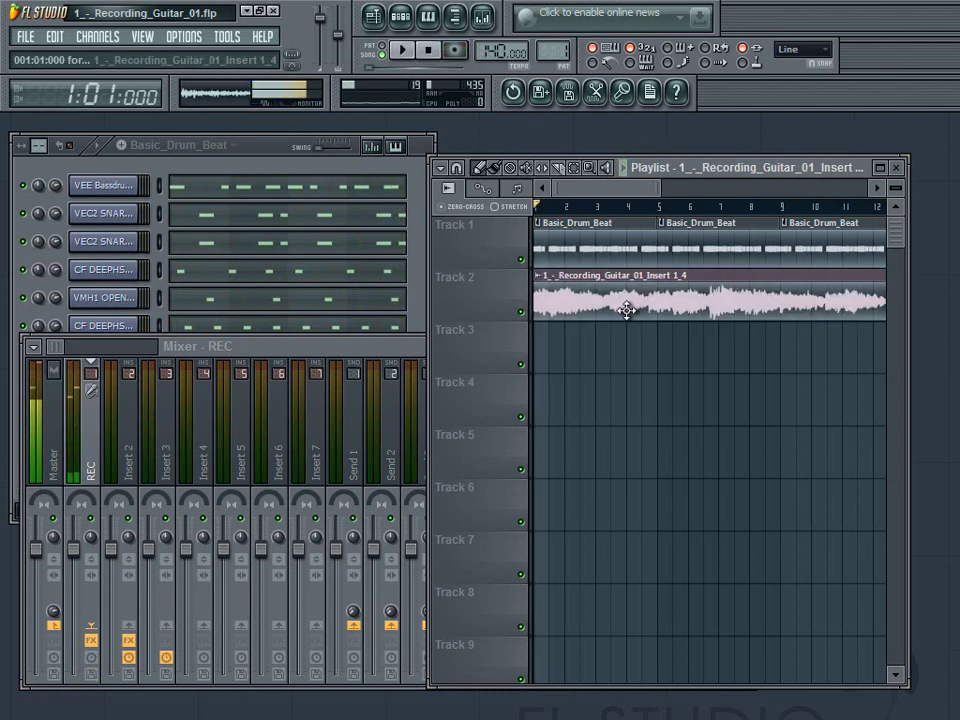
pyautogui.hscroll(2, 700, 480)
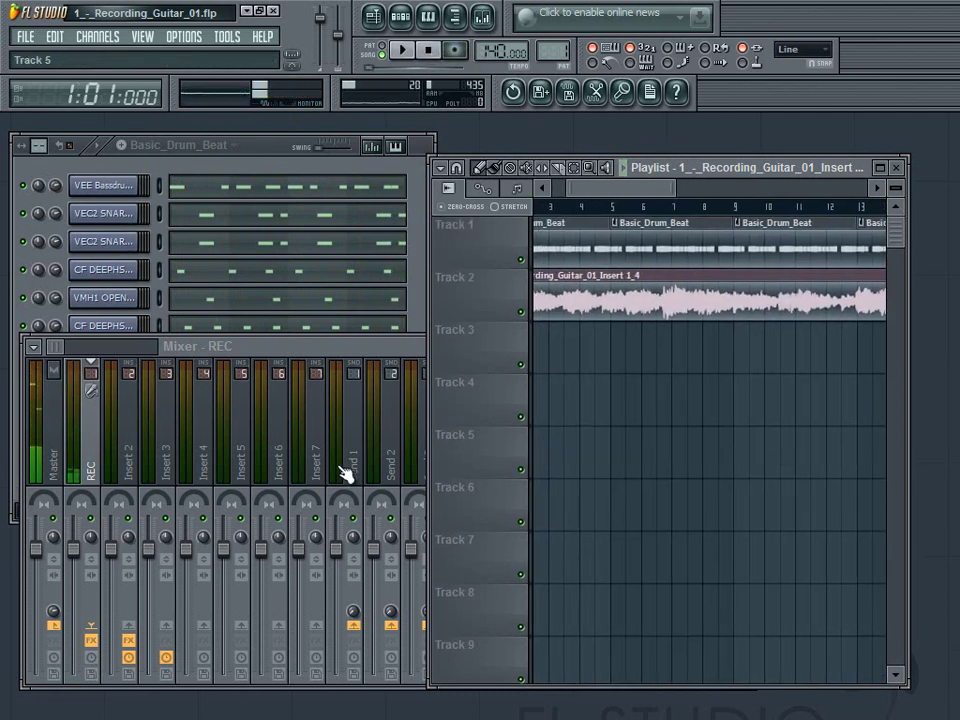
pyautogui.hscroll(3, 587, 463)
pyautogui.hscroll(-5, 754, 311)
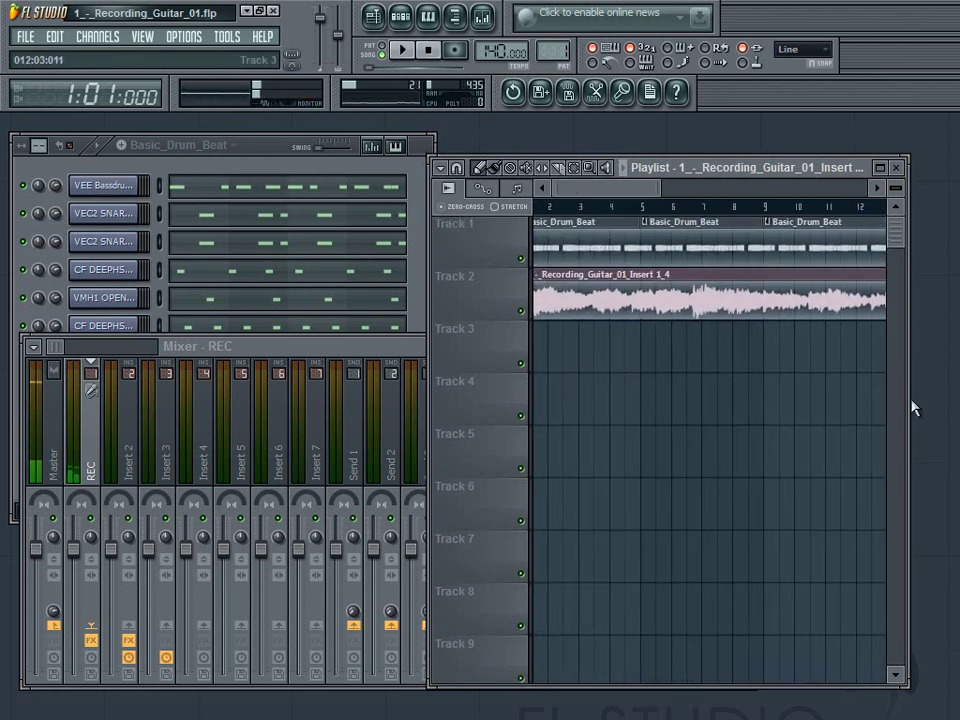
pyautogui.click(405, 55)
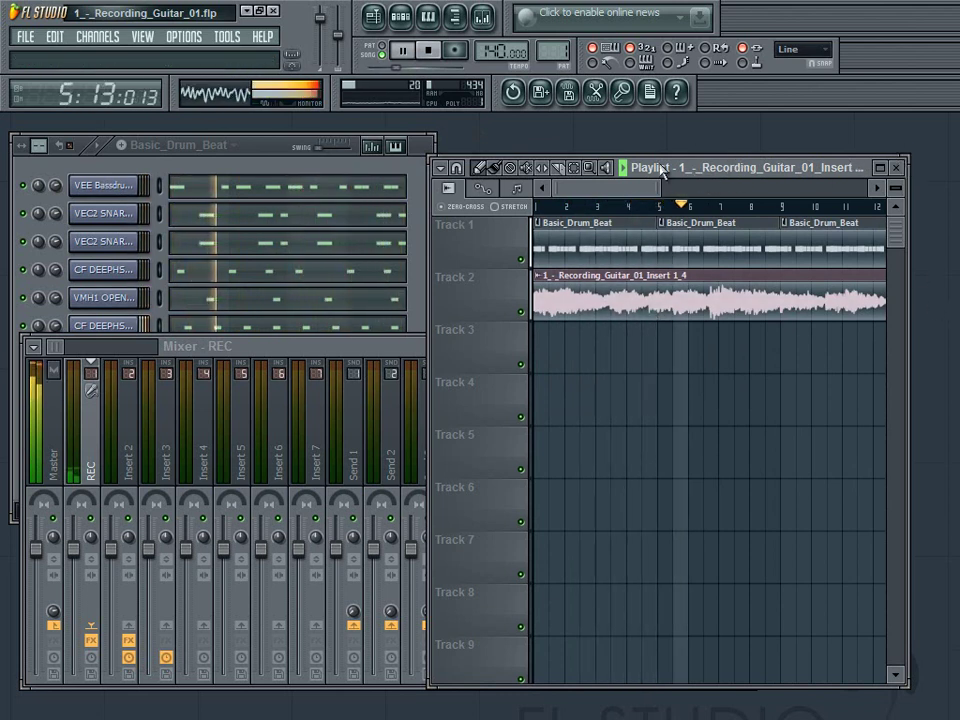
pyautogui.moveTo(905, 167)
pyautogui.mouseDown()
pyautogui.moveTo(812, 174)
pyautogui.moveTo(892, 161)
pyautogui.mouseUp()
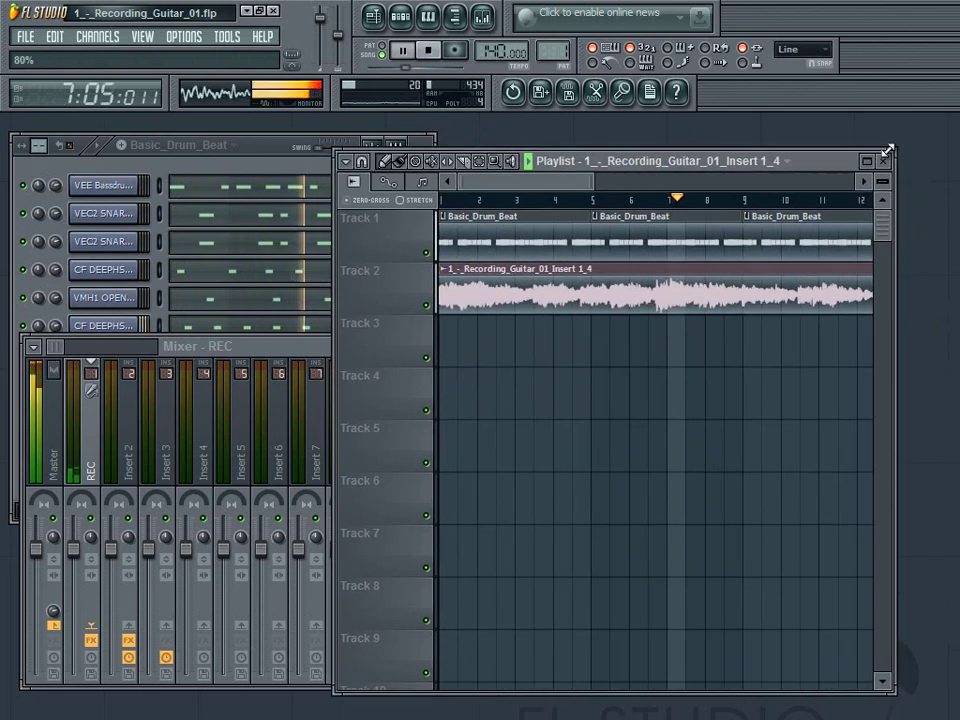
pyautogui.click(431, 51)
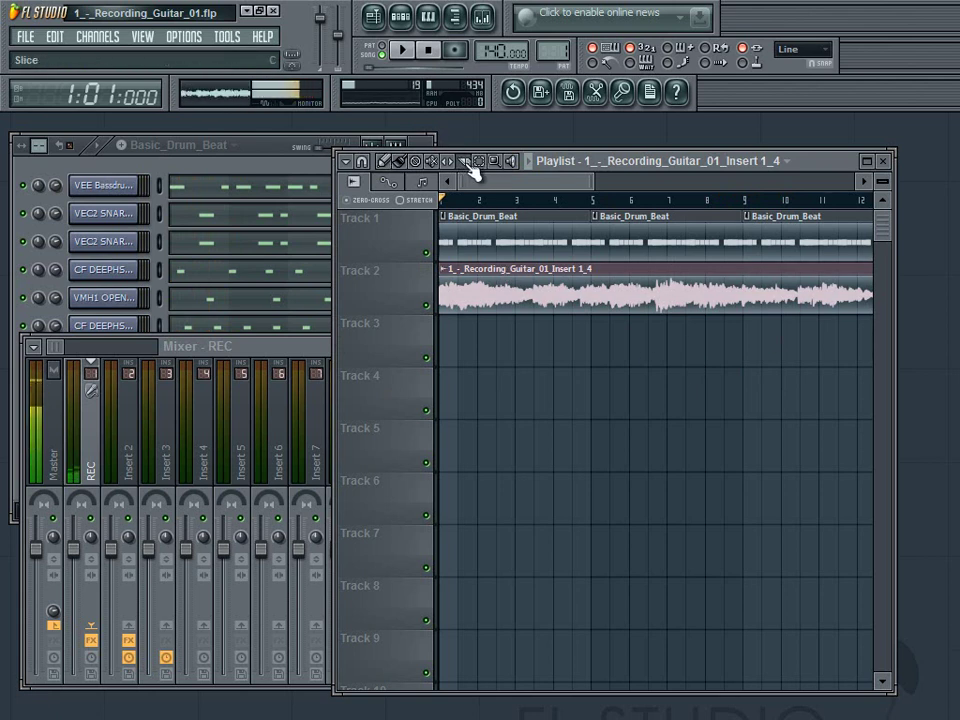
# Step: Cut the Track 2 guitar clip at bar 9 and place a second copy after the first
pyautogui.hscroll(4, 628, 409)
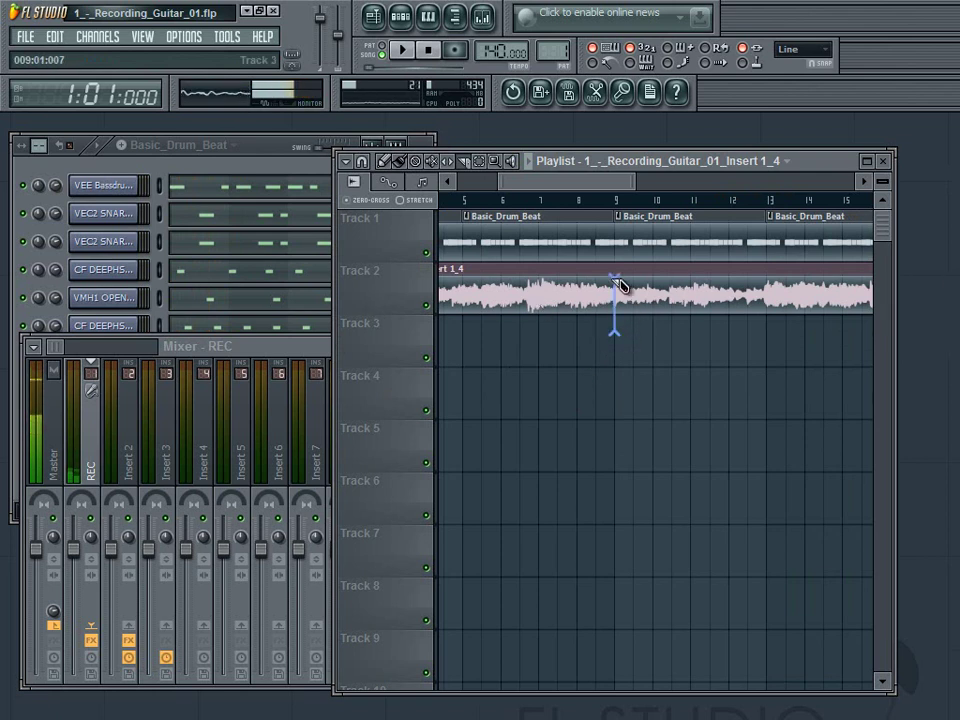
pyautogui.moveTo(615, 278); pyautogui.dragTo(617, 279)
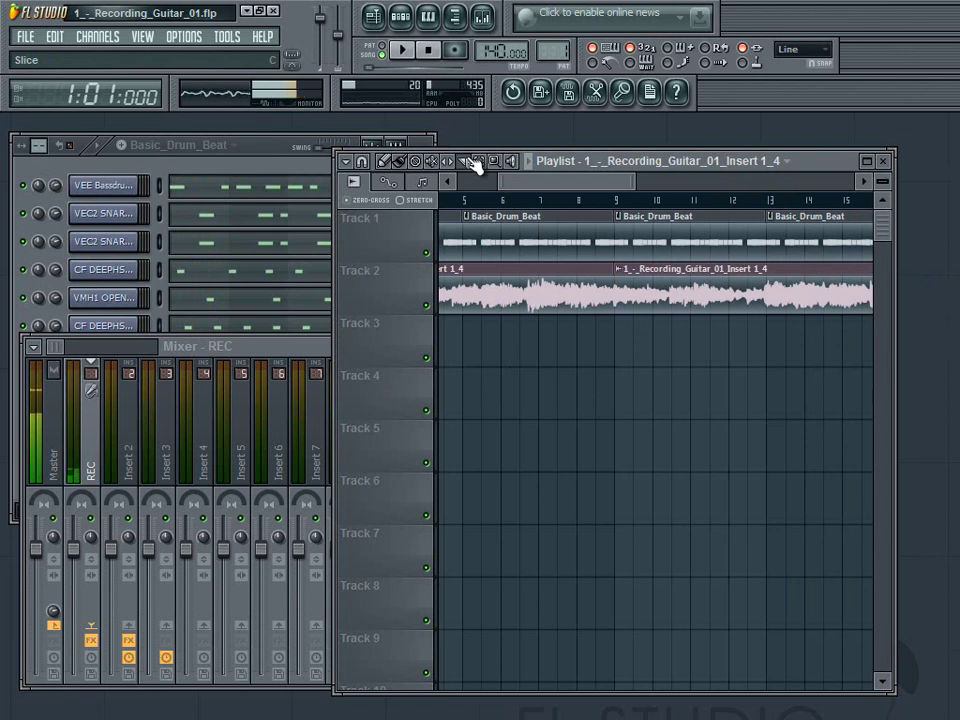
pyautogui.click(388, 163)
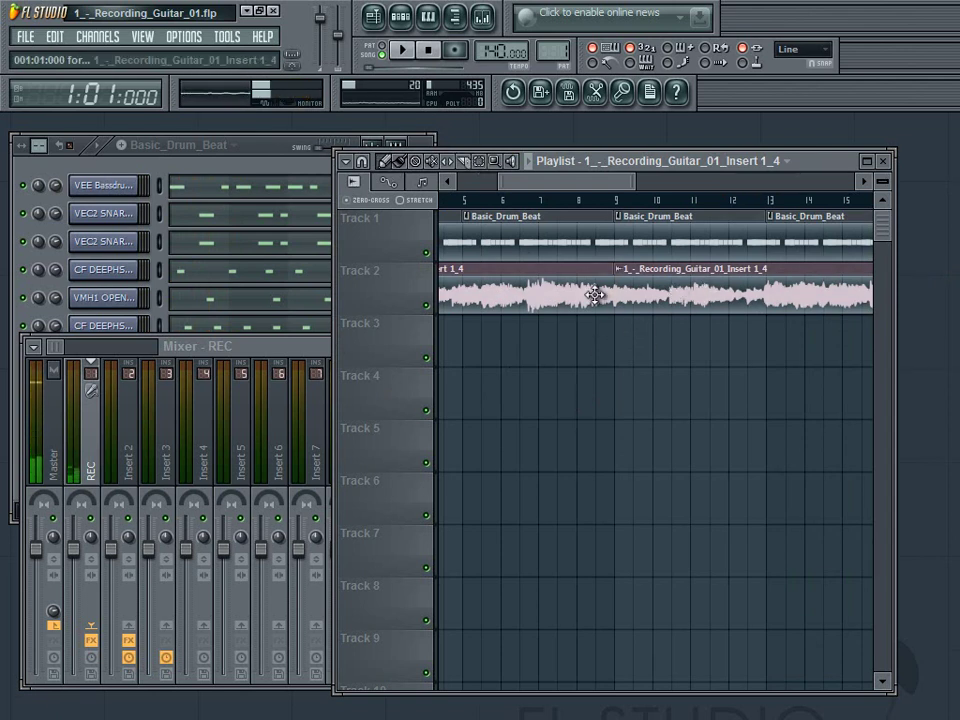
pyautogui.rightClick(679, 283)
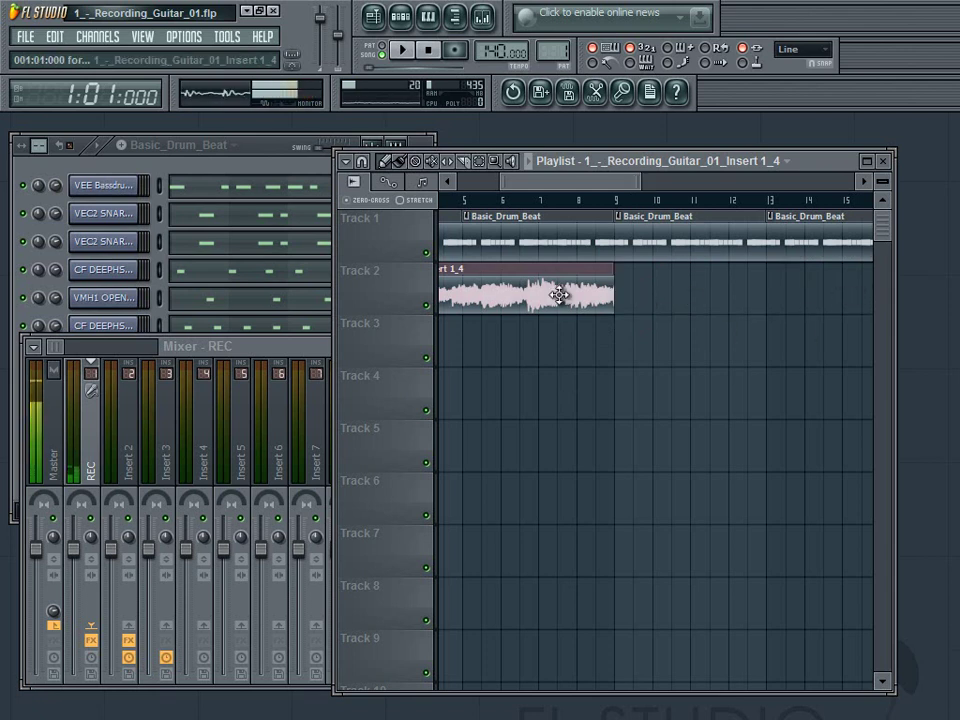
pyautogui.moveTo(624, 367); pyautogui.dragTo(607, 315)
# Step: Remove a stray guitar clip from Track 3 and audition the song from bar 8
pyautogui.hscroll(-4, 606, 311)
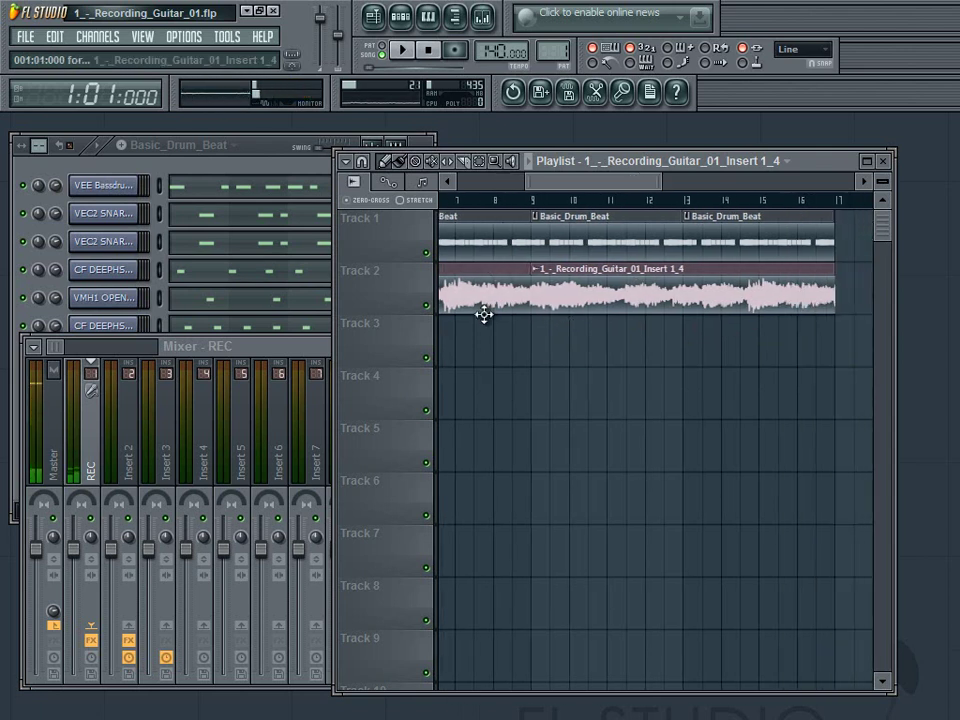
pyautogui.hscroll(6, 493, 377)
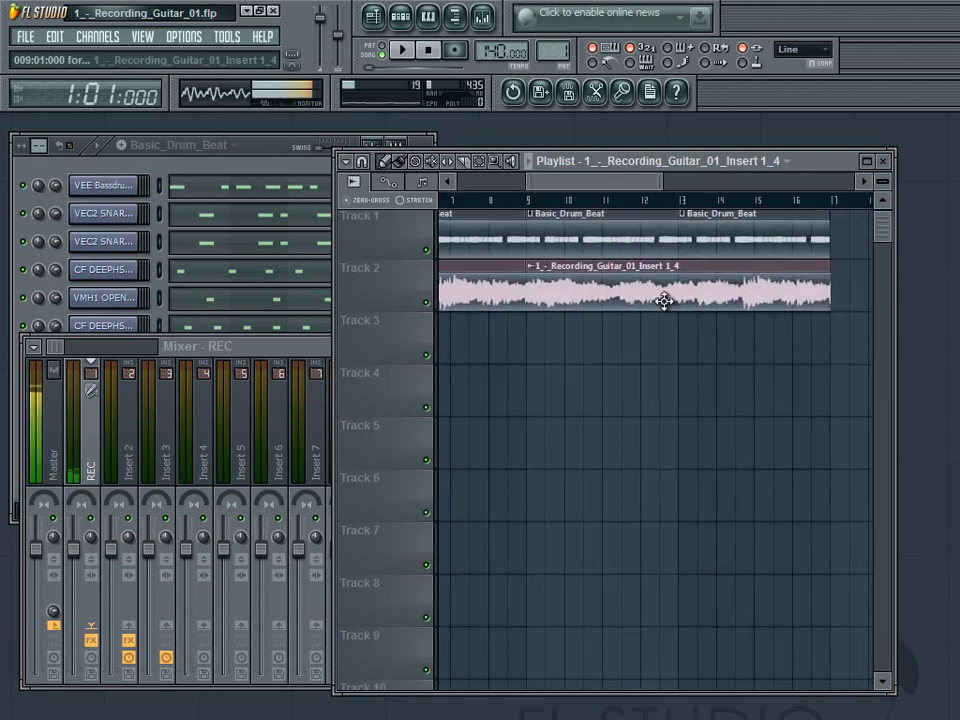
pyautogui.click(544, 354)
pyautogui.rightClick(650, 346)
pyautogui.hscroll(-6, 647, 399)
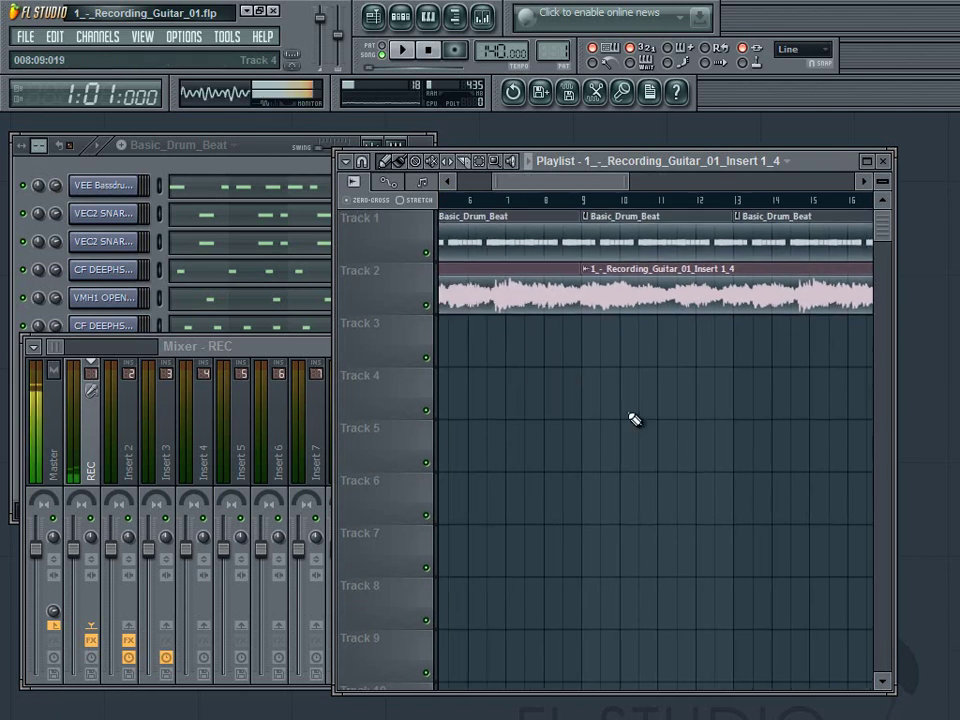
pyautogui.click(401, 50)
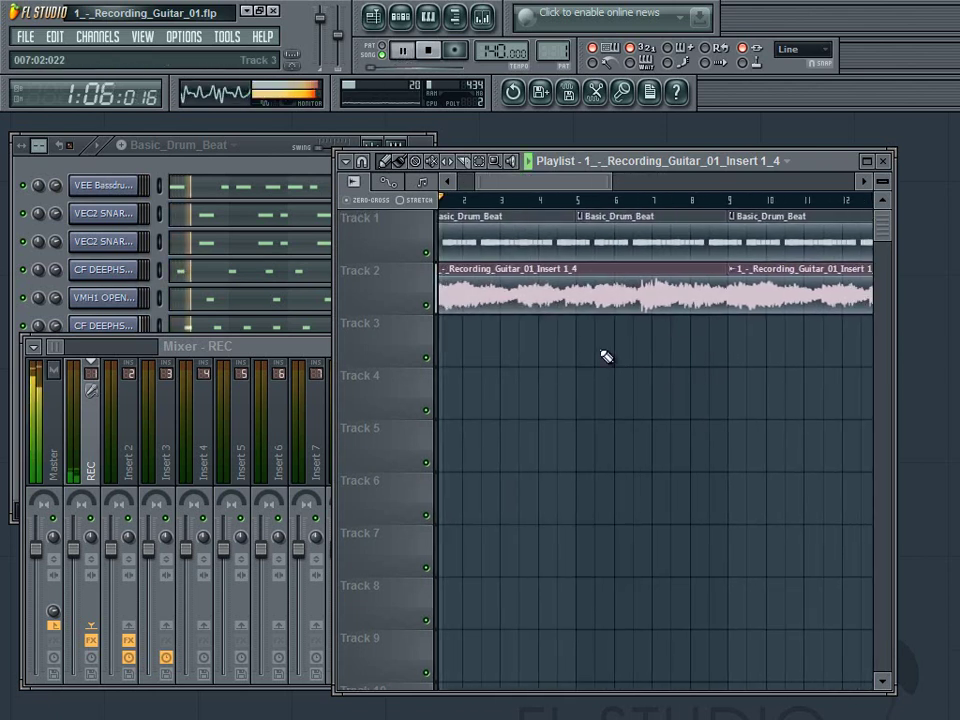
pyautogui.click(568, 199)
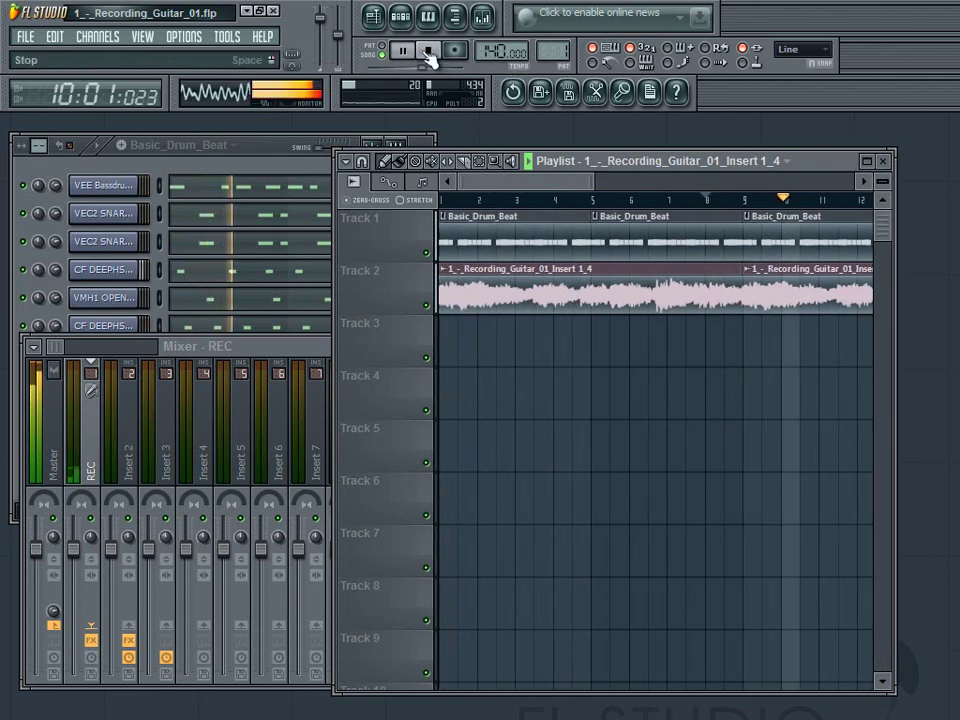
pyautogui.click(428, 50)
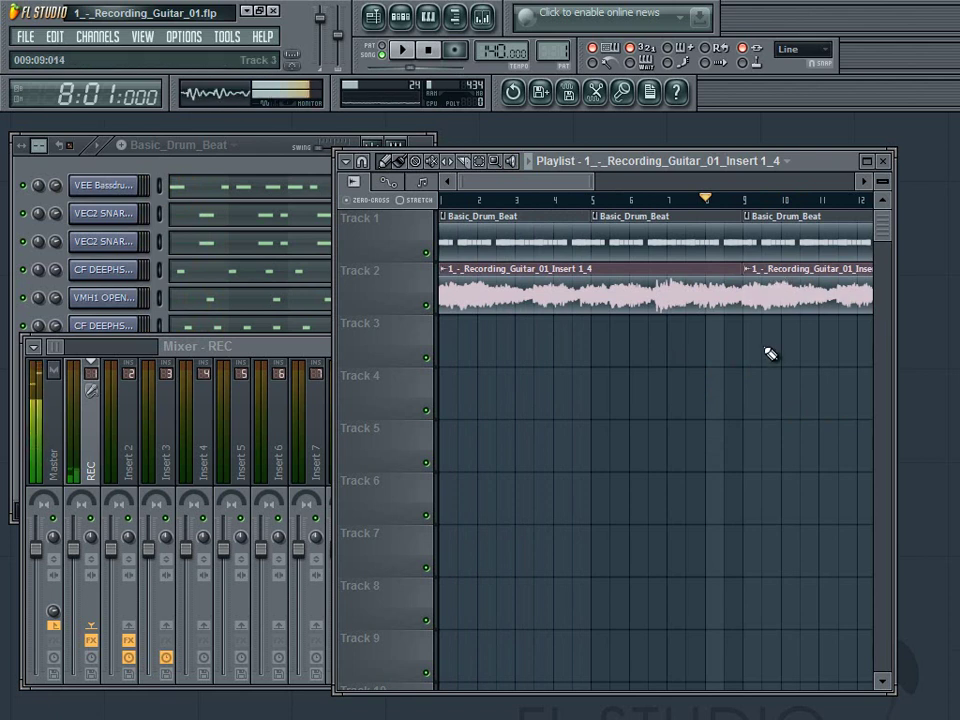
# Step: Move the second guitar clip to bar 5 and butt a third copy against it
pyautogui.moveTo(774, 290); pyautogui.dragTo(621, 289)
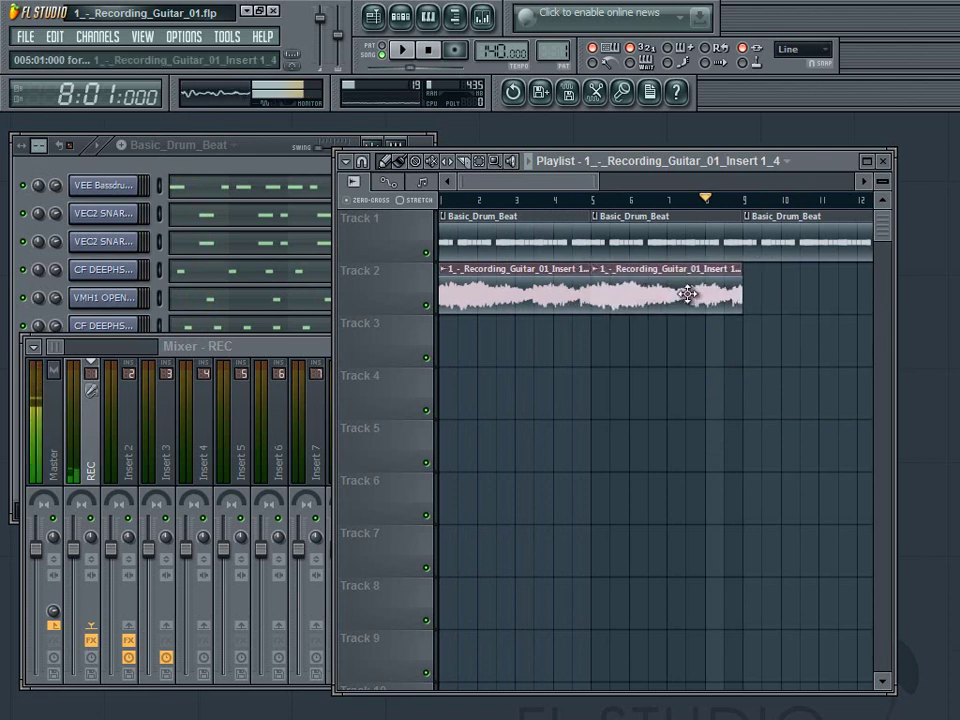
pyautogui.click(790, 290)
pyautogui.moveTo(786, 292); pyautogui.dragTo(768, 291)
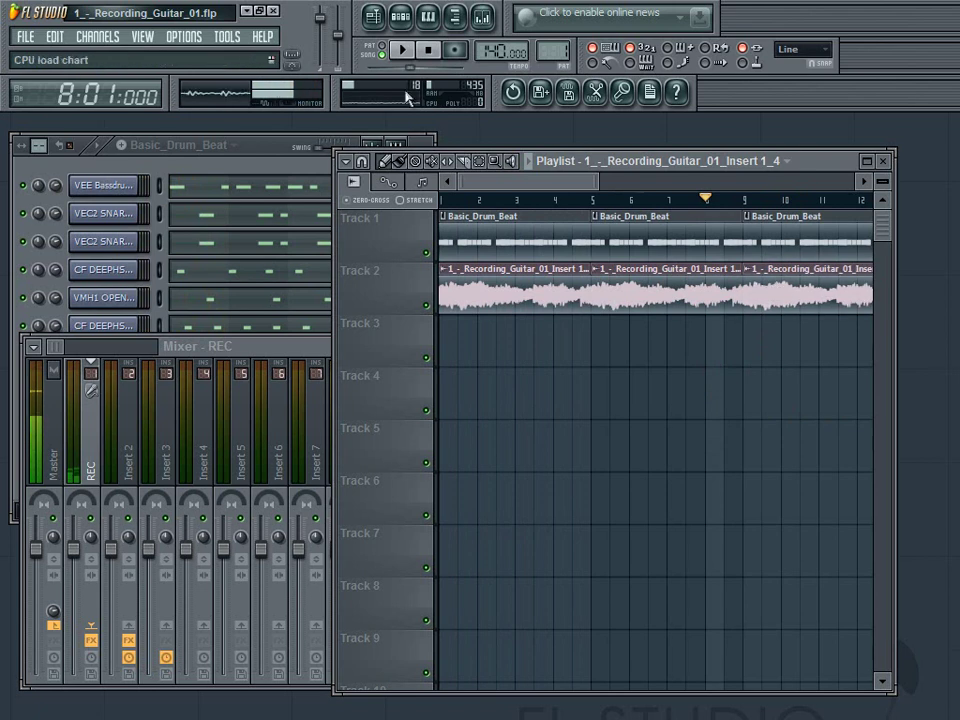
# Step: Audition the three-clip arrangement, then replay it from the song start
pyautogui.press('space')
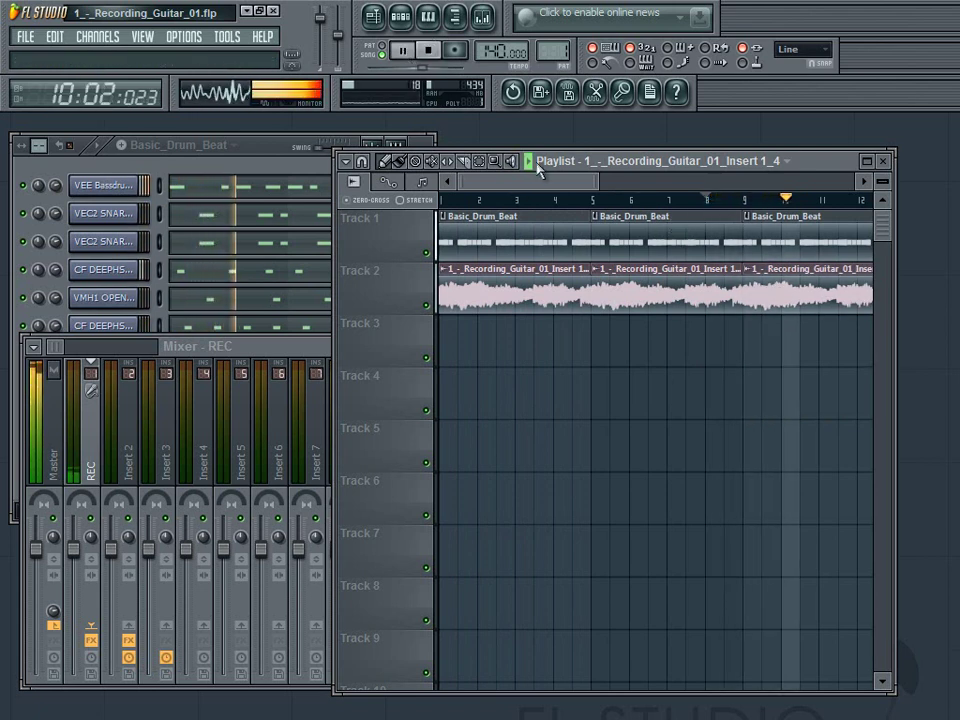
pyautogui.click(427, 49)
pyautogui.click(401, 49)
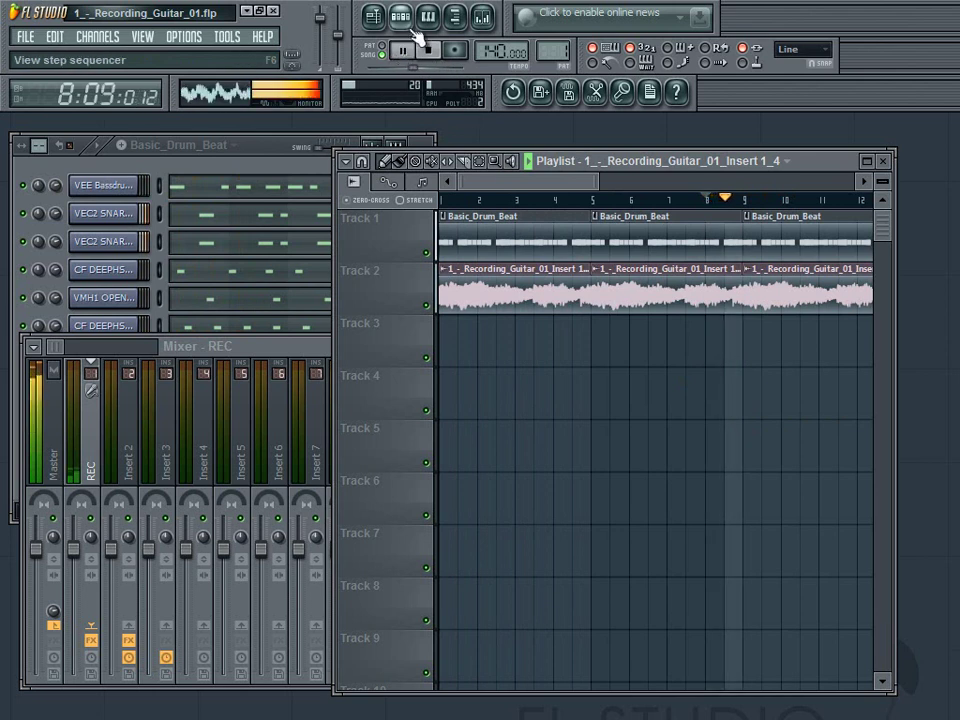
pyautogui.click(427, 49)
pyautogui.moveTo(482, 200); pyautogui.dragTo(441, 200)
pyautogui.click(401, 50)
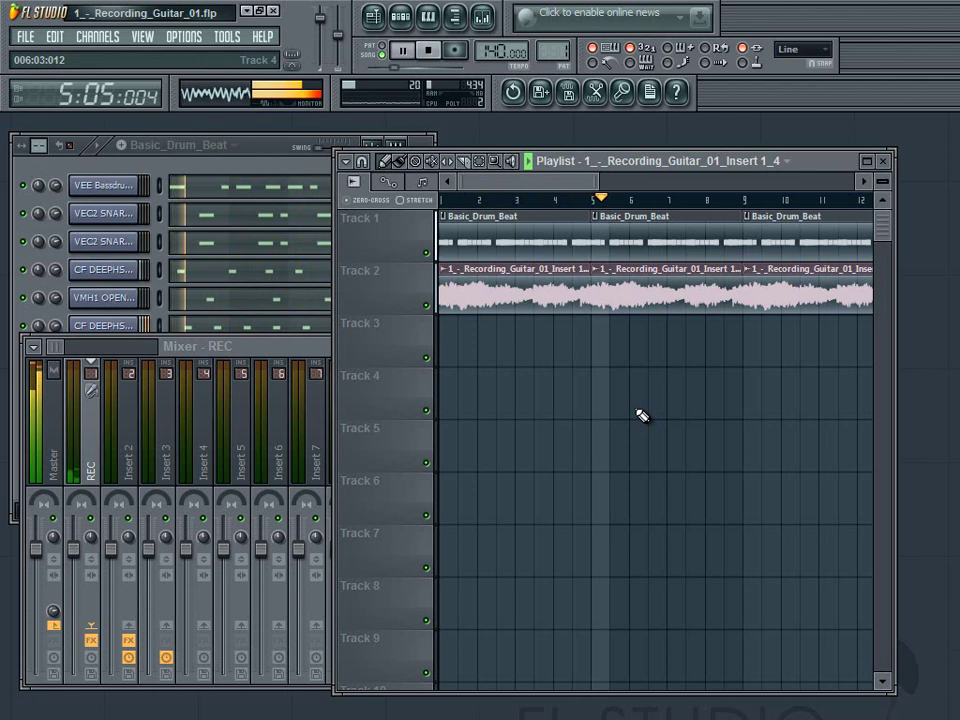
pyautogui.click(428, 52)
# Step: Delete the Track 2 guitar clips and close the Hardcore effect window
pyautogui.rightClick(700, 300)
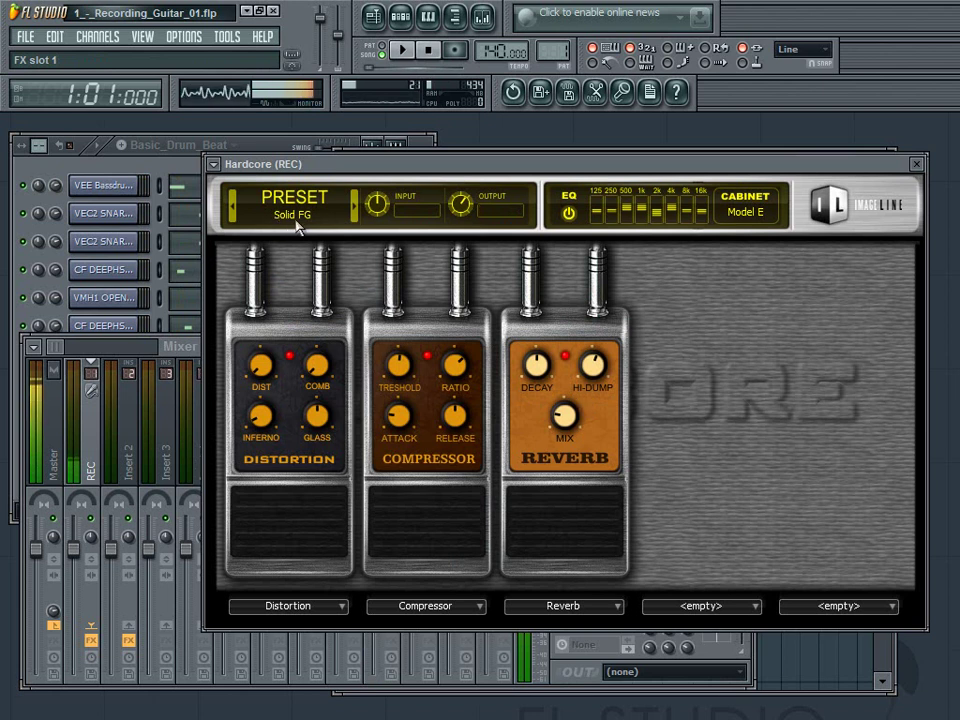
pyautogui.click(915, 164)
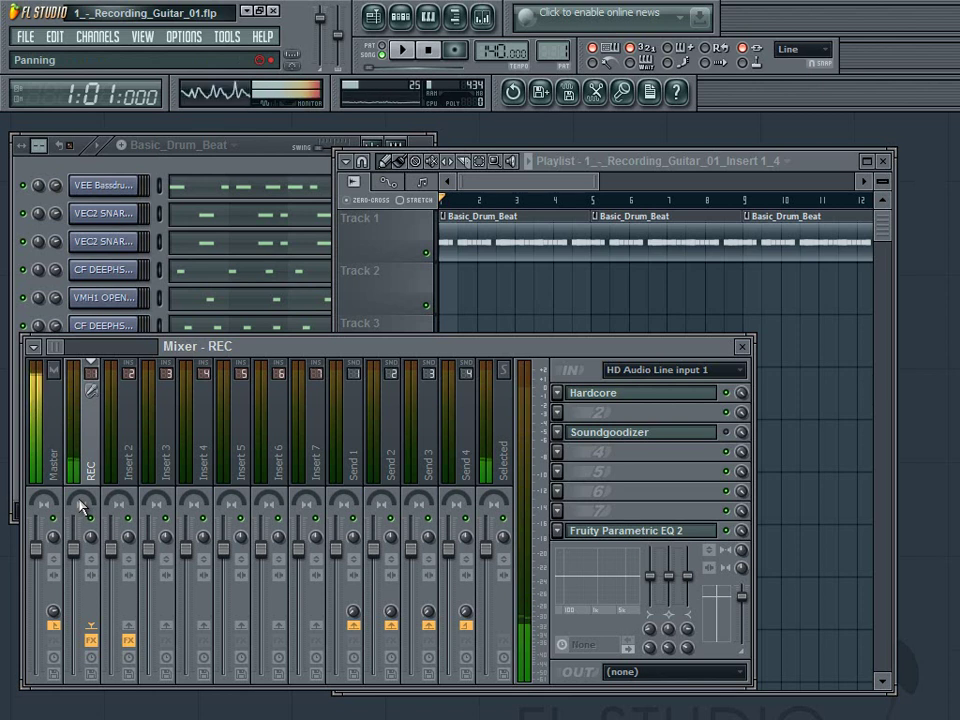
# Step: Pan the REC channel 100% right, then return to the playlist for a new take
pyautogui.moveTo(82, 505); pyautogui.dragTo(80, 580)
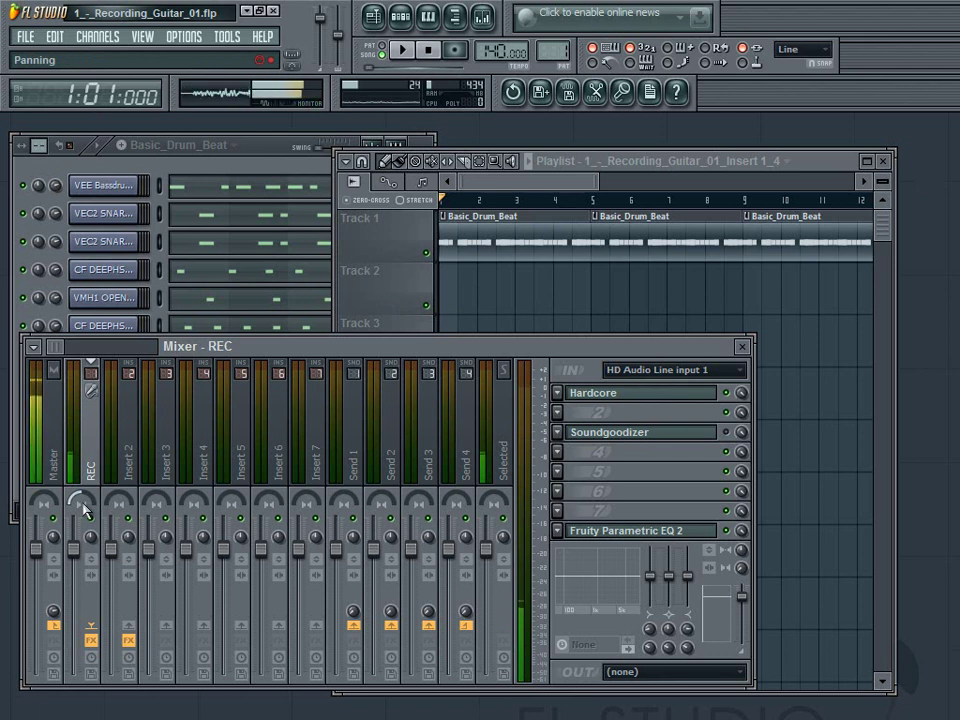
pyautogui.moveTo(84, 511); pyautogui.dragTo(86, 450)
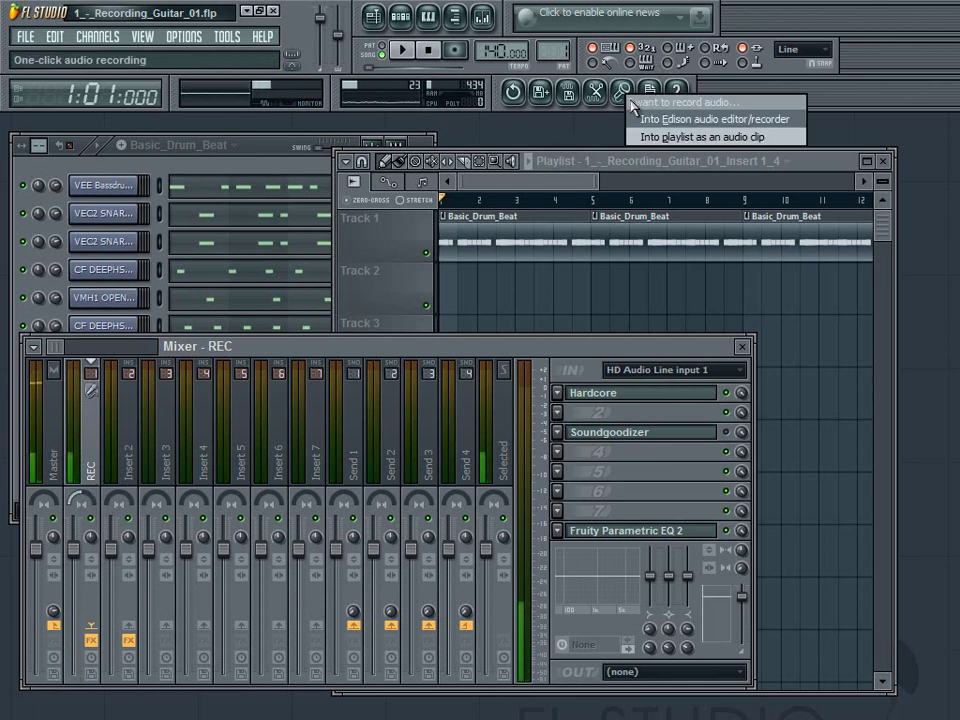
pyautogui.press('F5')
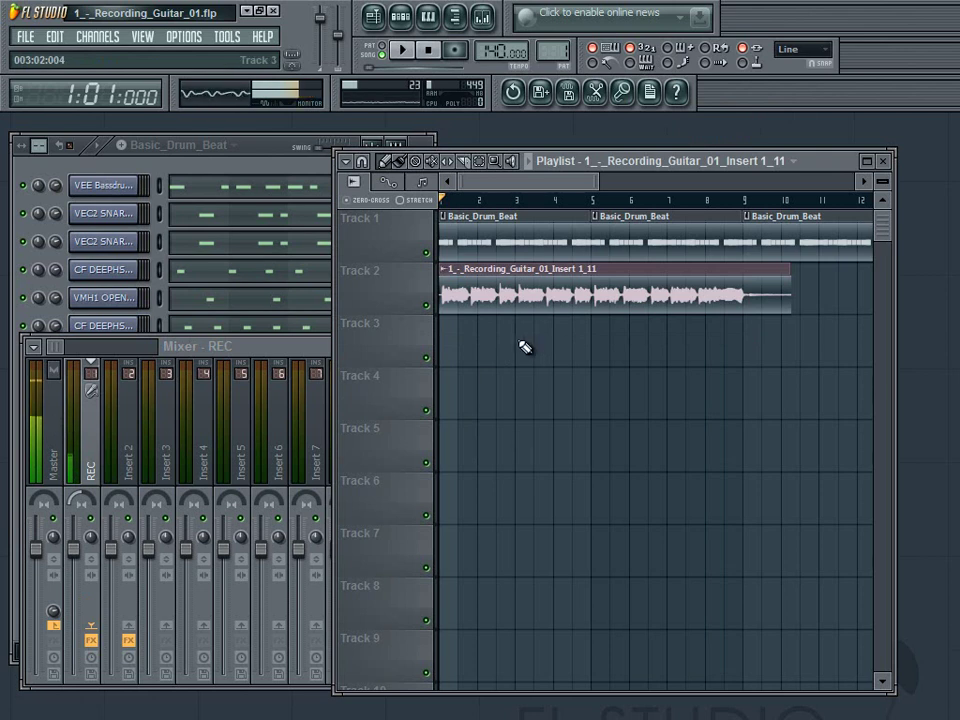
# Step: Re-adjust the REC channel pan and go back to the playlist for the Track 3 take
pyautogui.moveTo(86, 497); pyautogui.dragTo(60, 686)
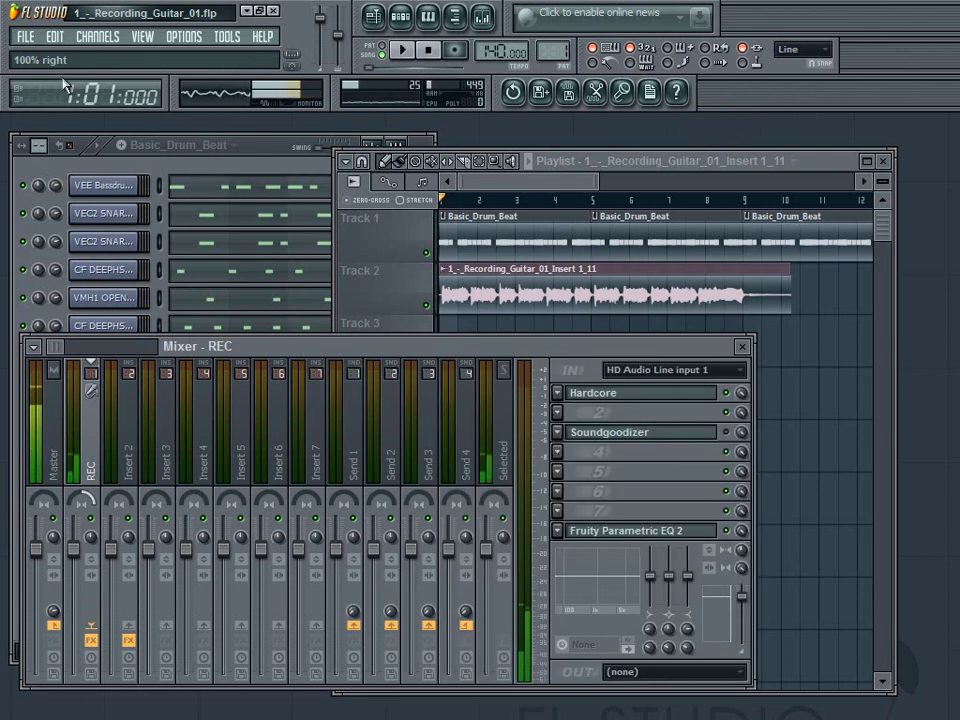
pyautogui.click(519, 306)
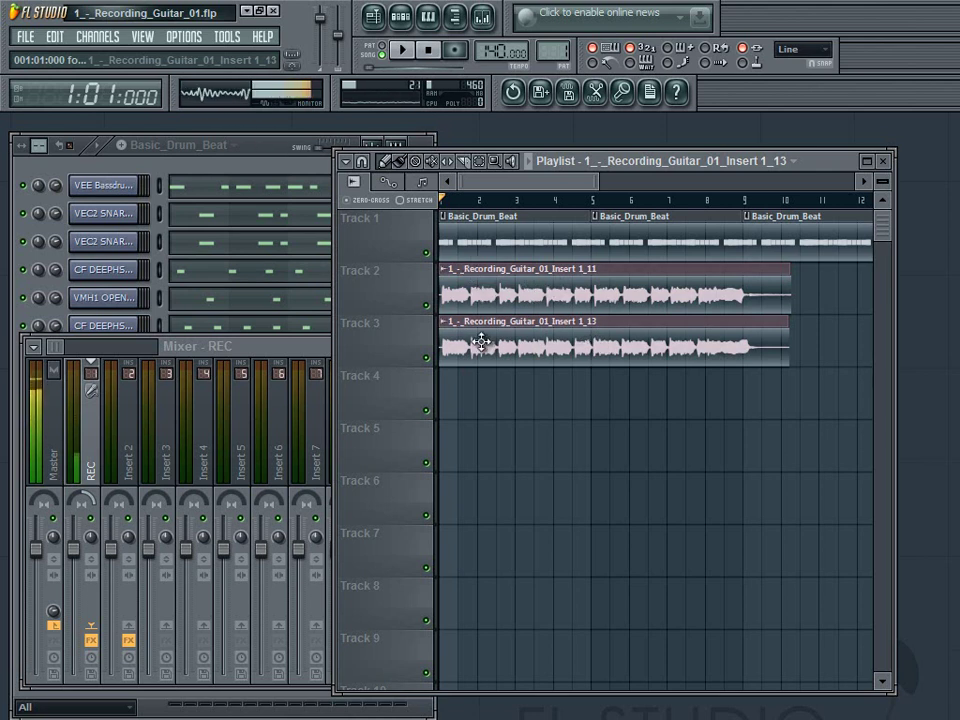
# Step: Play the Guitar_4 and Guitar_5 takes with the drums, stop, and bring the mixer forward
pyautogui.click(405, 50)
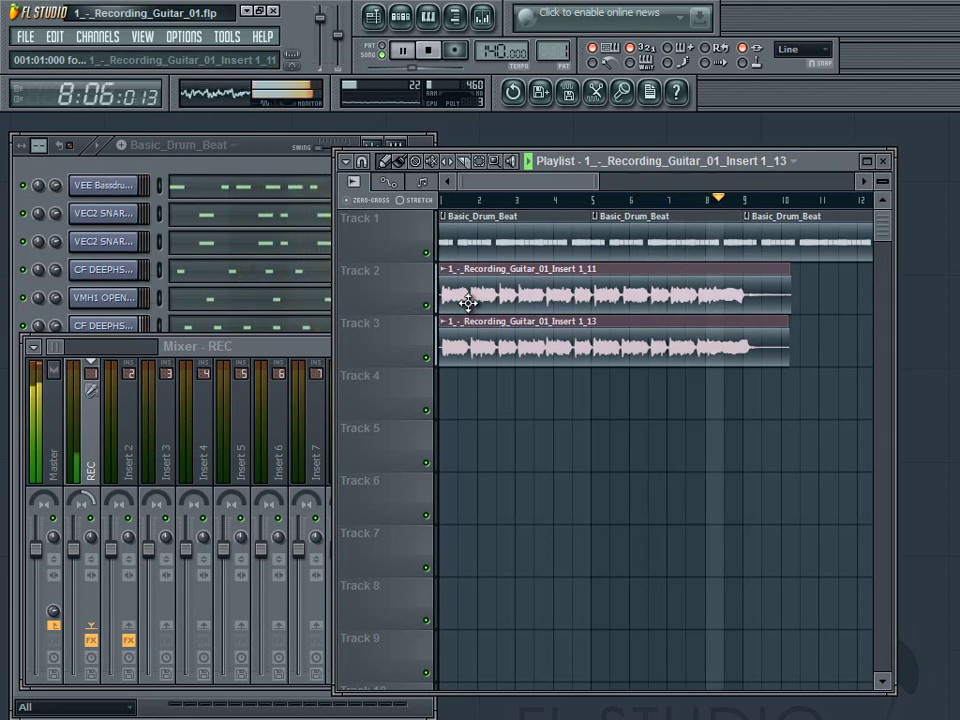
pyautogui.click(428, 50)
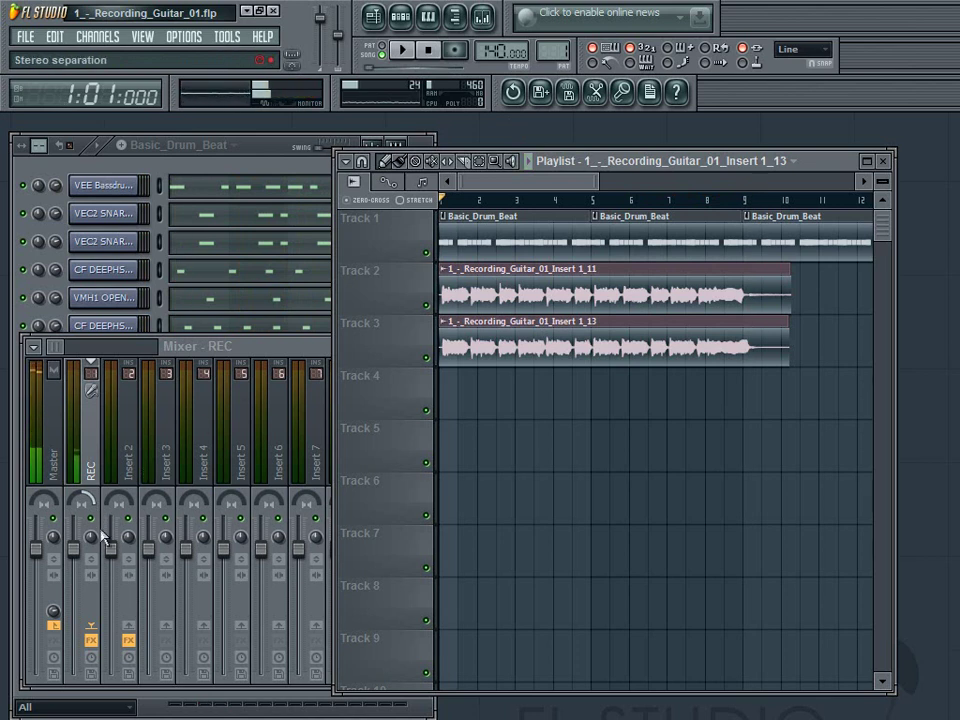
pyautogui.click(82, 502)
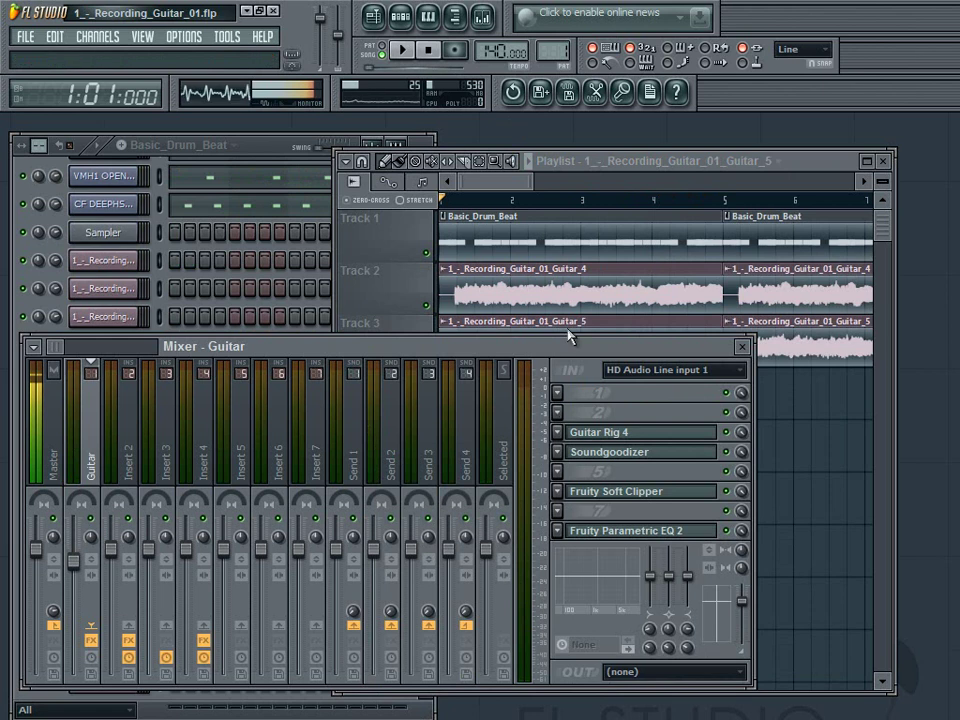
pyautogui.click(570, 334)
pyautogui.hscroll(1, 626, 315)
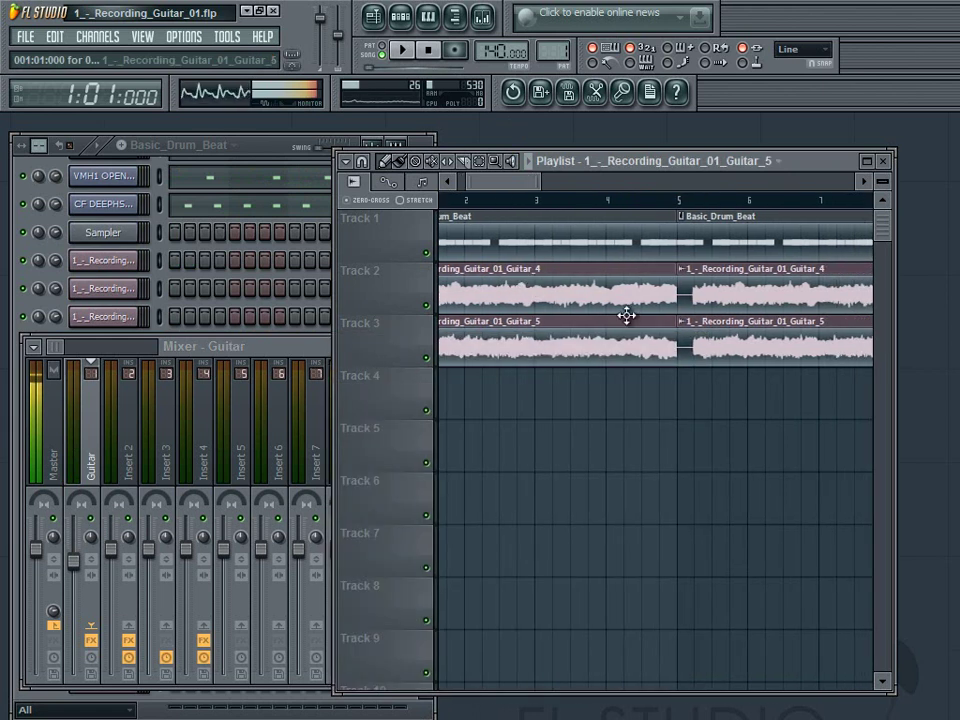
pyautogui.hscroll(4, 626, 315)
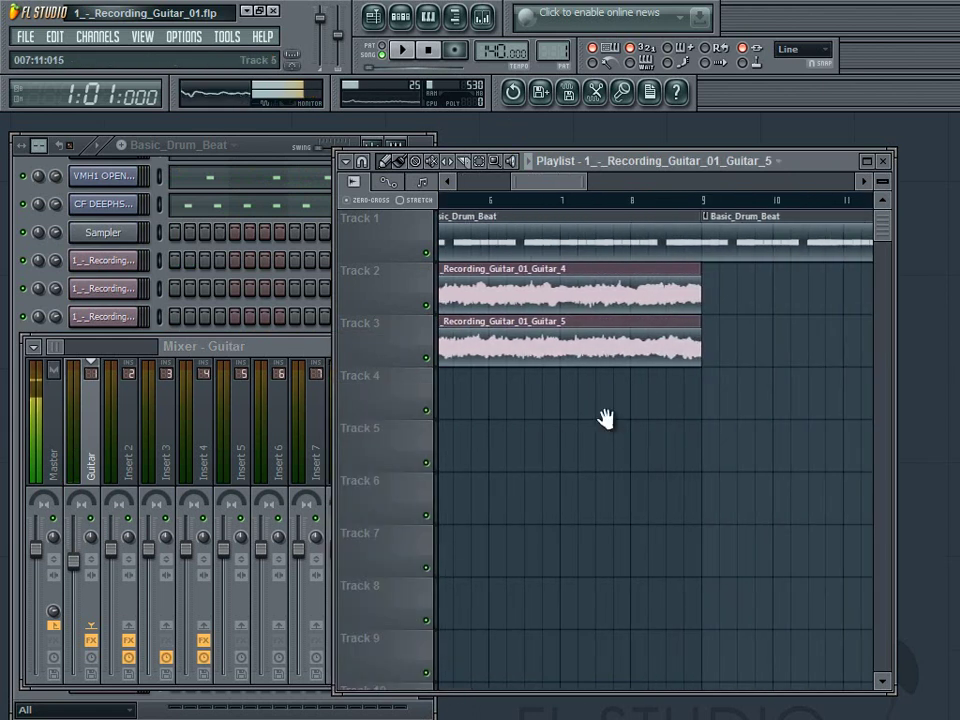
pyautogui.hscroll(-1, 606, 418)
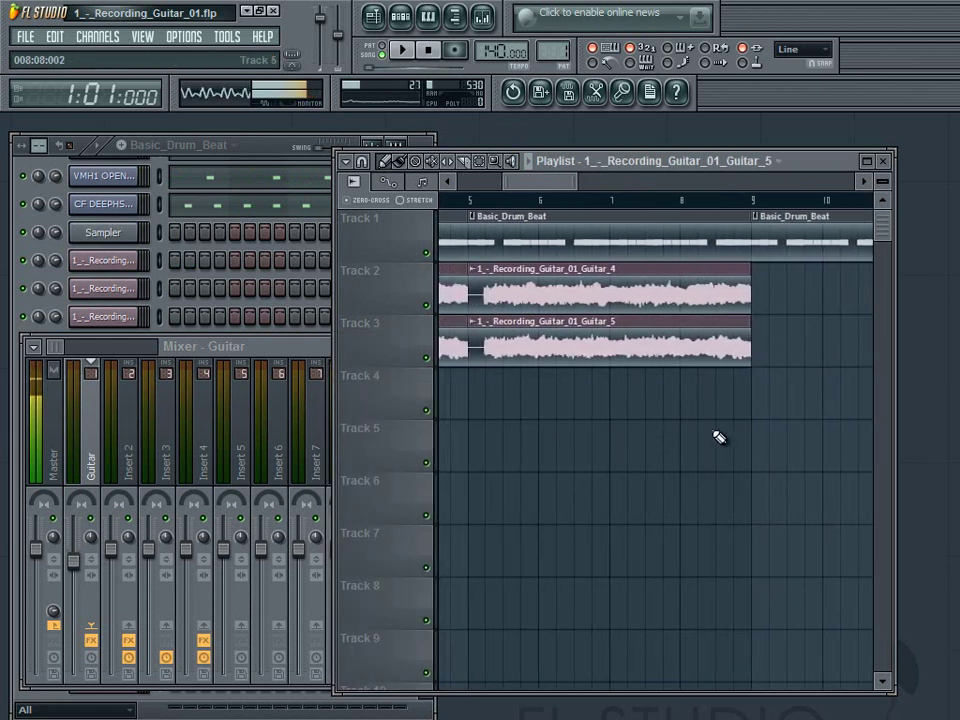
pyautogui.hscroll(2, 506, 510)
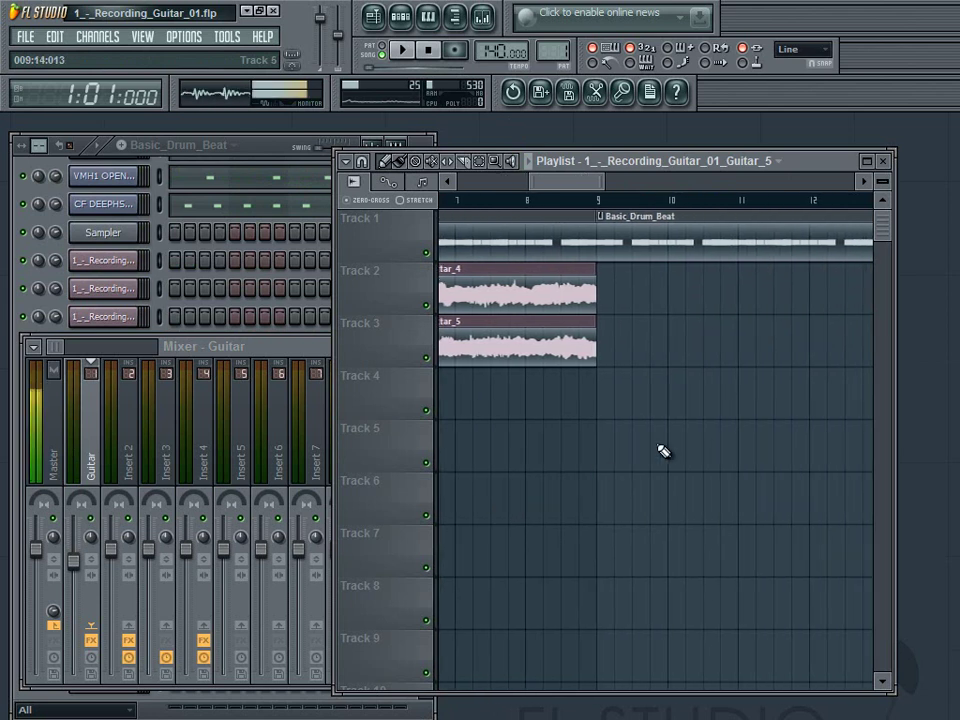
pyautogui.hscroll(2, 521, 497)
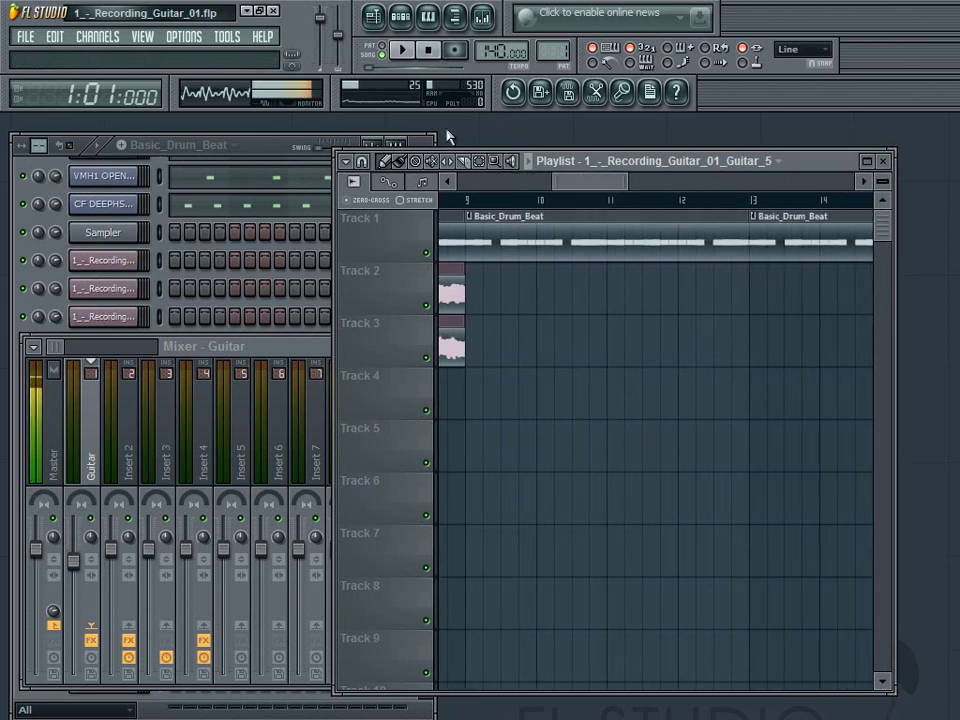